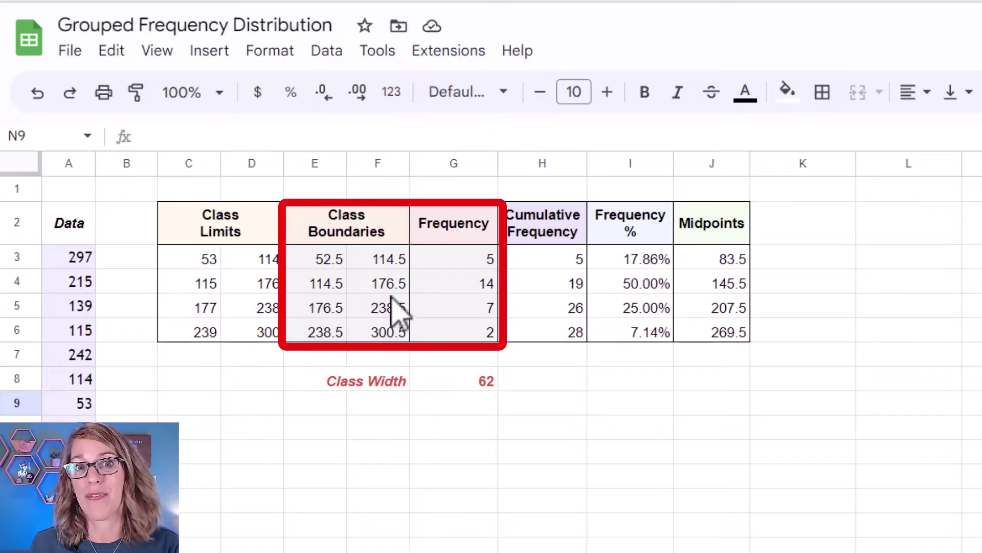
- Select the credit values in A3:A30 and insert a chart, keeping Histogram as the chart type
drag(77, 259, 77, 550)
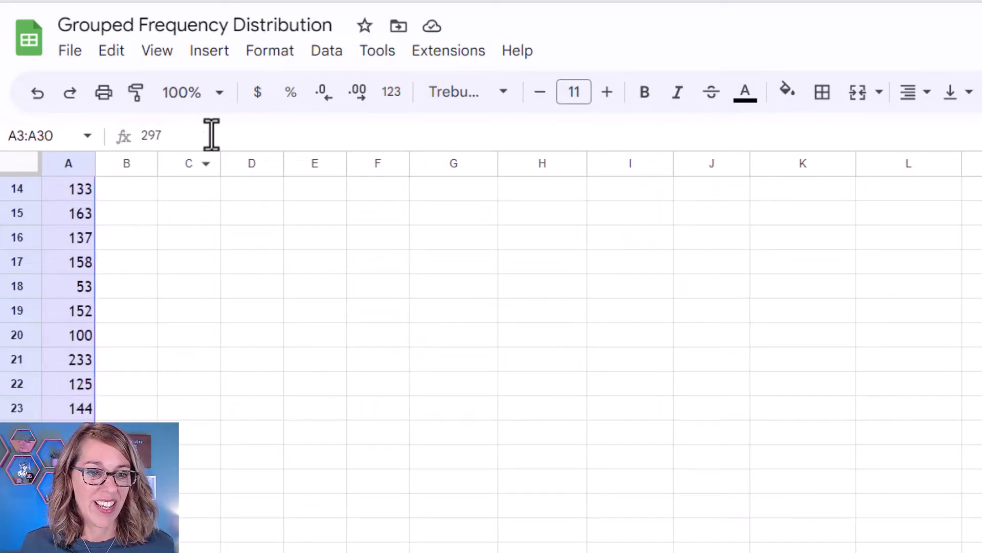
click(221, 51)
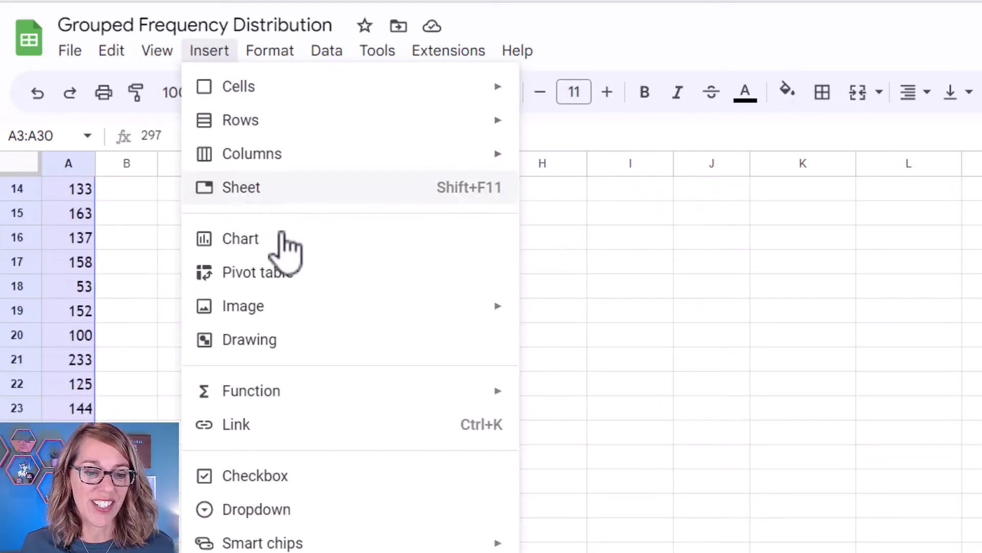
click(283, 239)
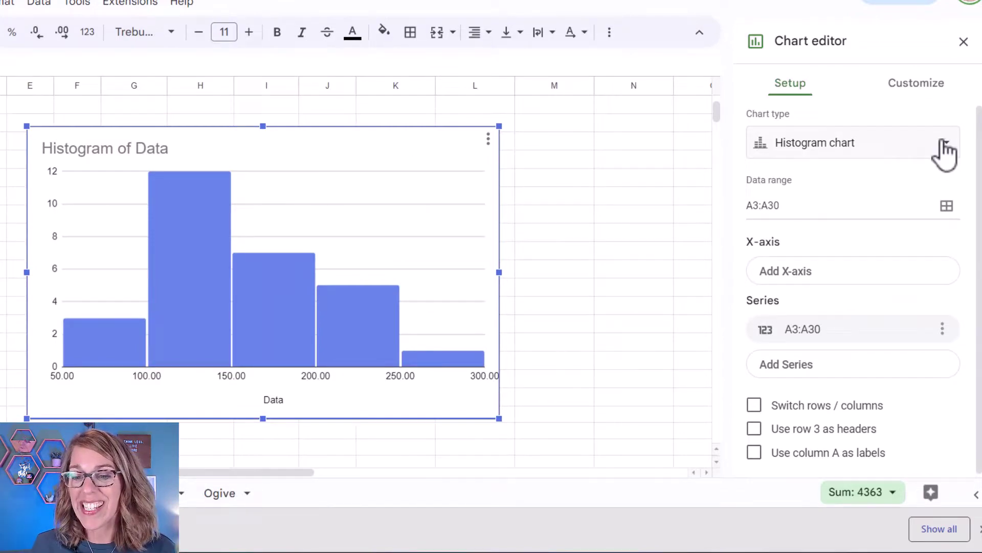
click(915, 148)
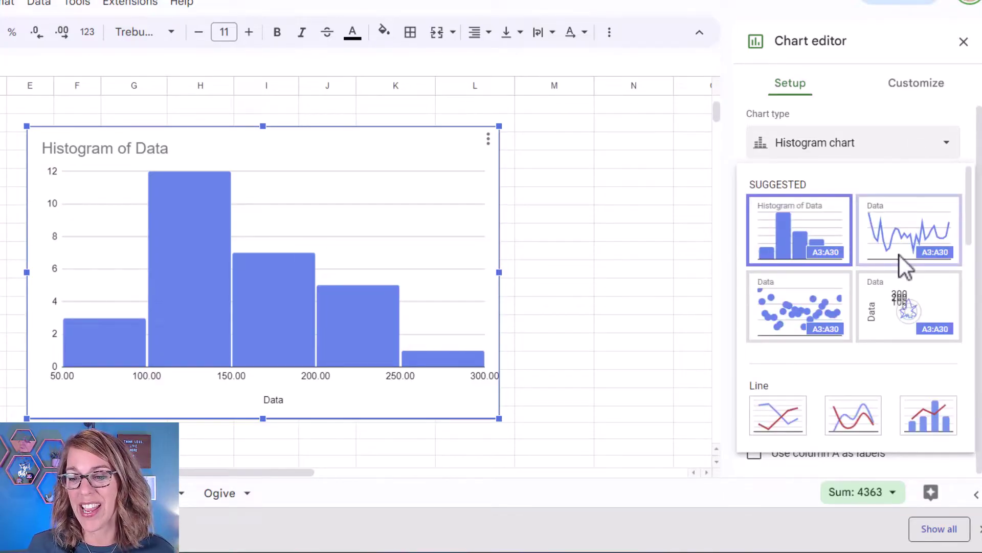
scroll(900, 261, down, 10)
scroll(903, 269, down, 4)
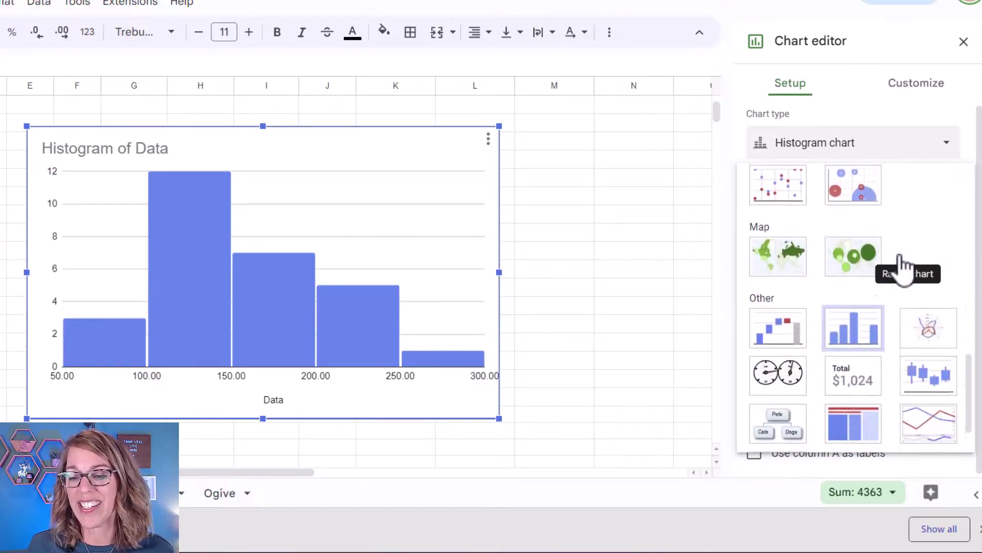
click(868, 286)
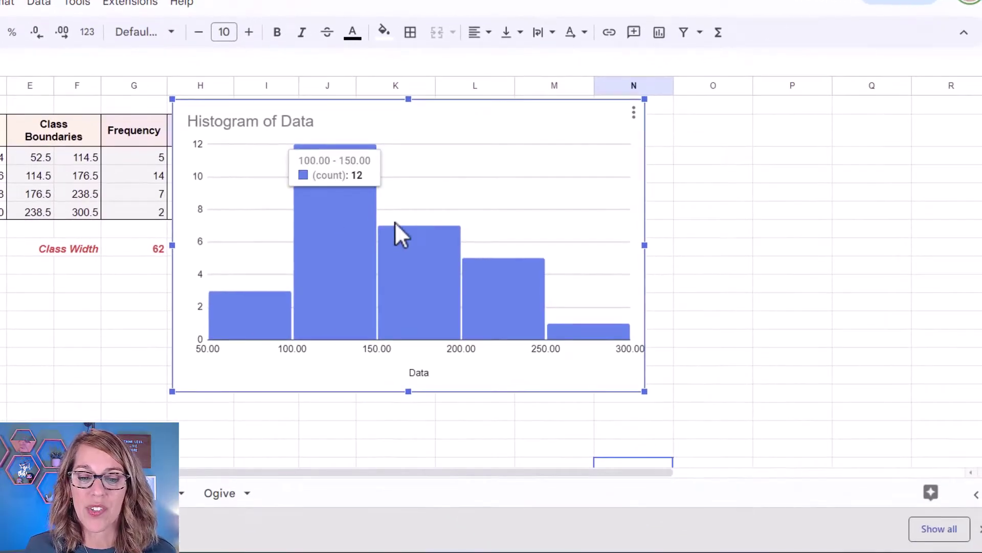
- In the chart editor's Customize > Histogram settings, enter a bucket size of 62
click(633, 113)
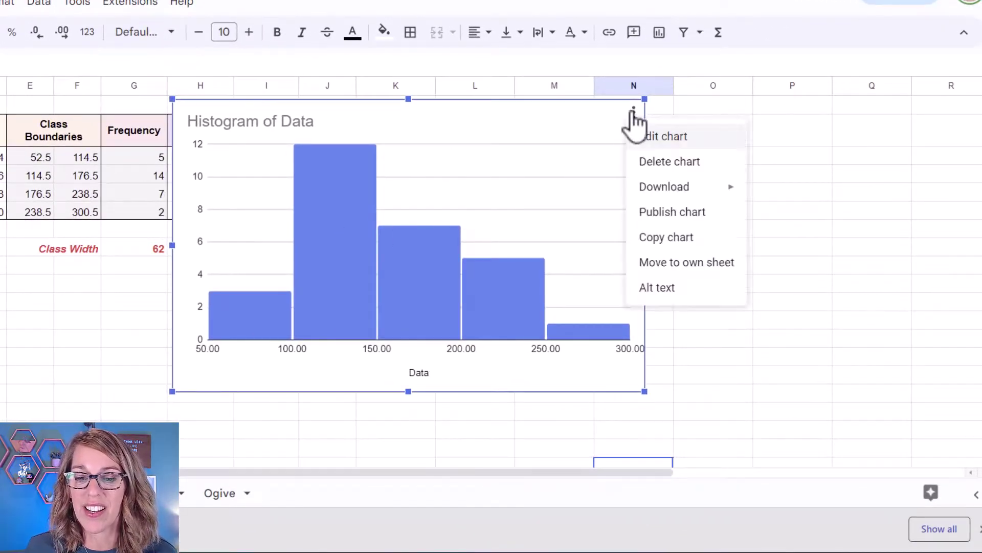
click(672, 137)
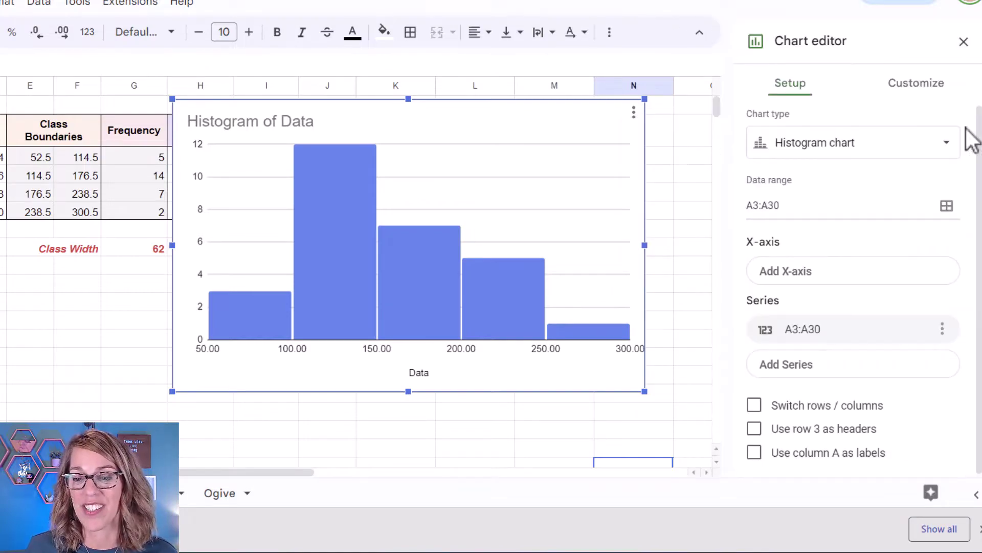
click(926, 86)
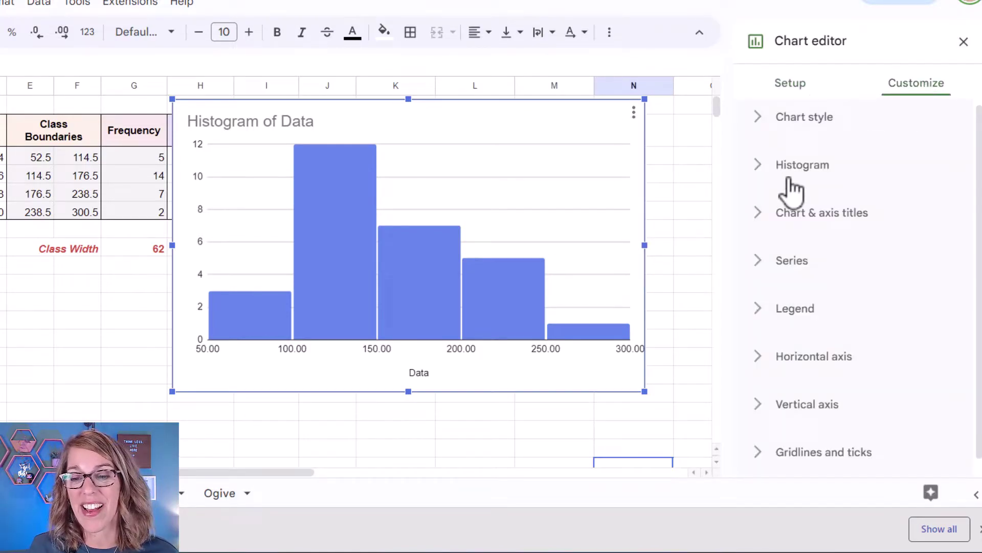
click(758, 163)
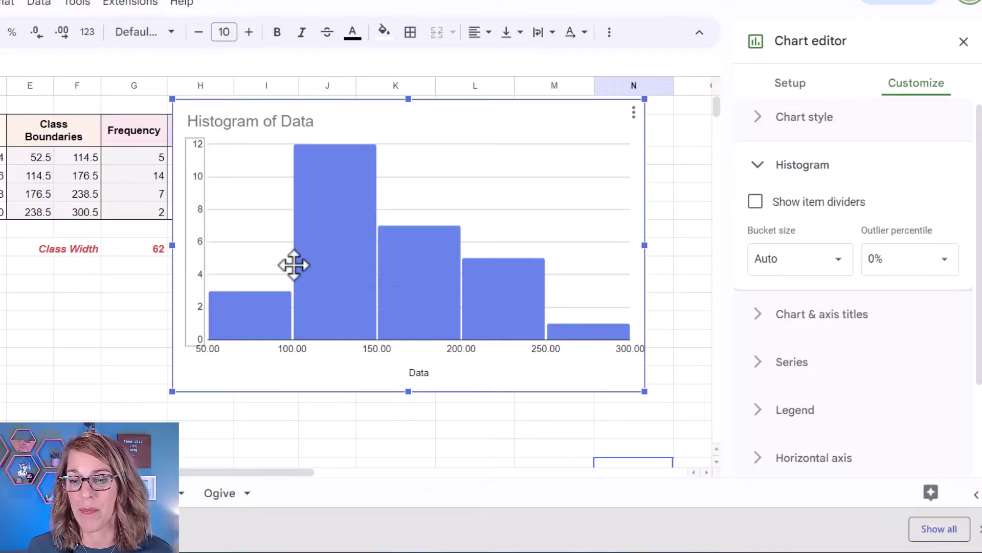
click(827, 261)
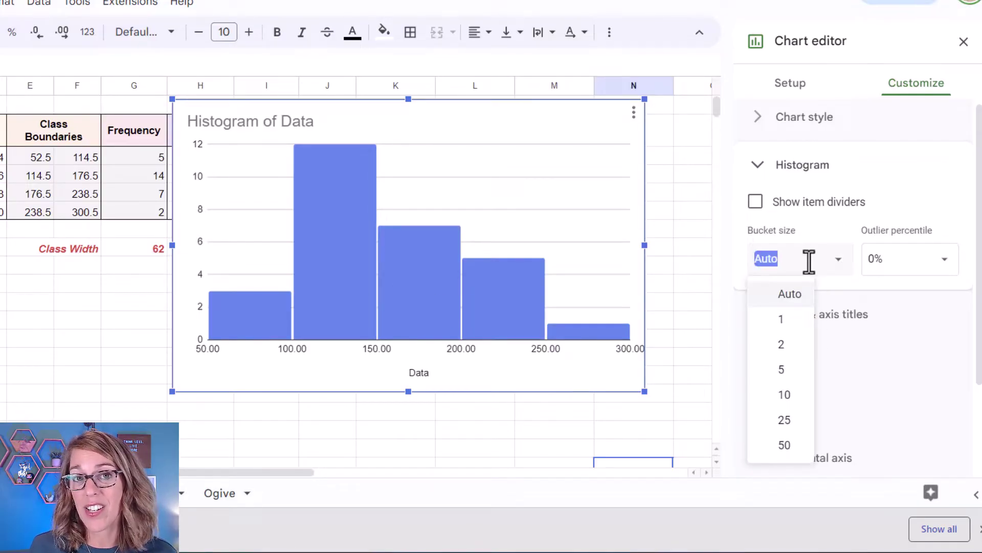
text(62)
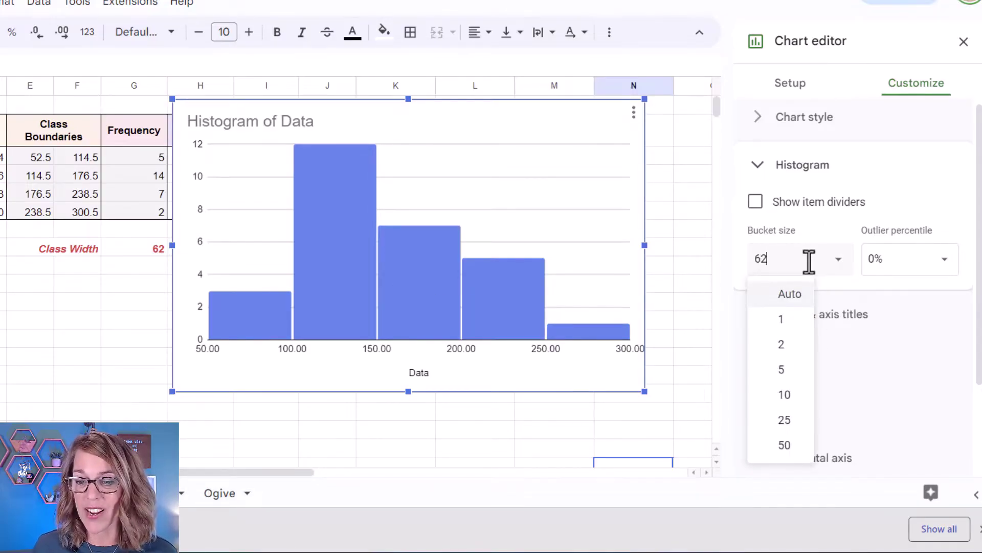
key(Return)
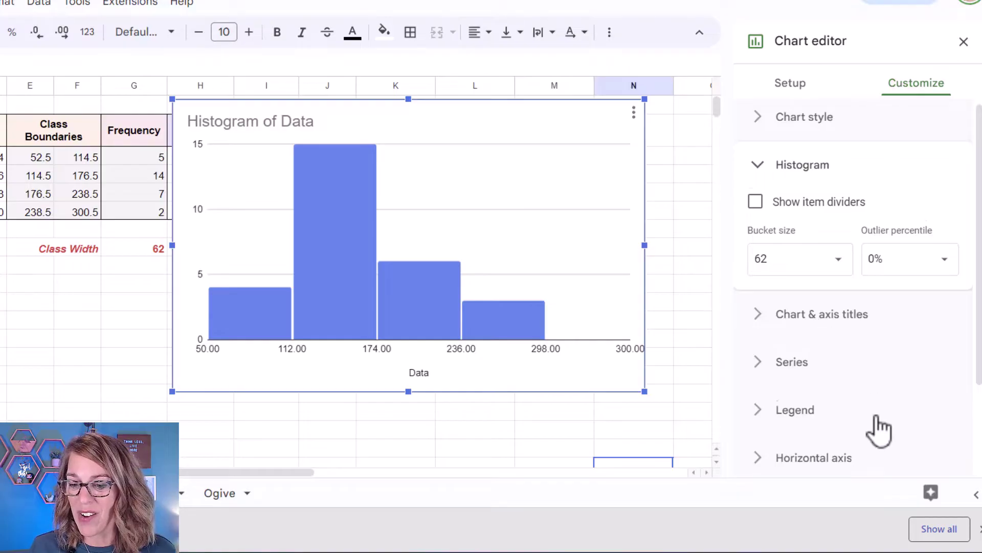
- Set the histogram's horizontal axis Min to 52.5 and Max to 300.5
scroll(880, 430, down, 3)
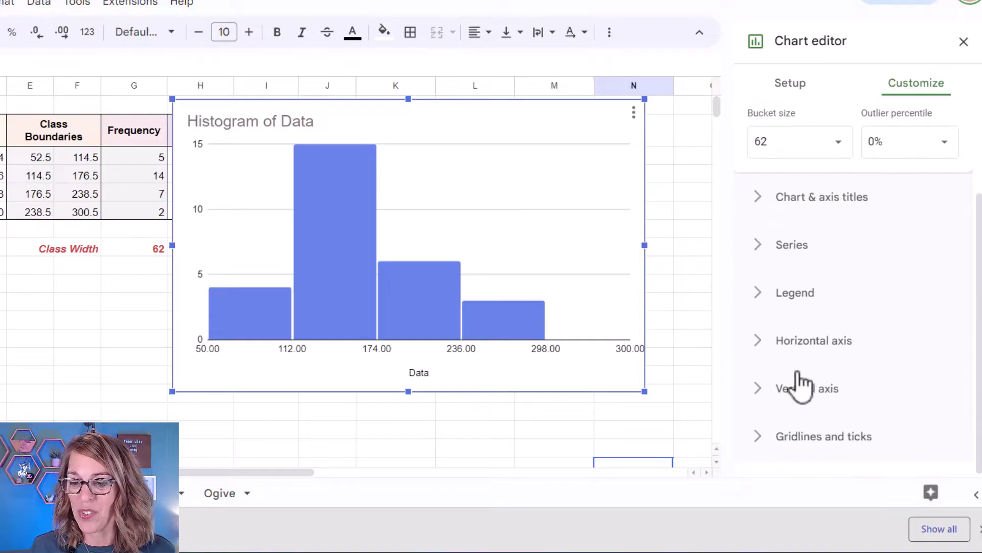
click(759, 343)
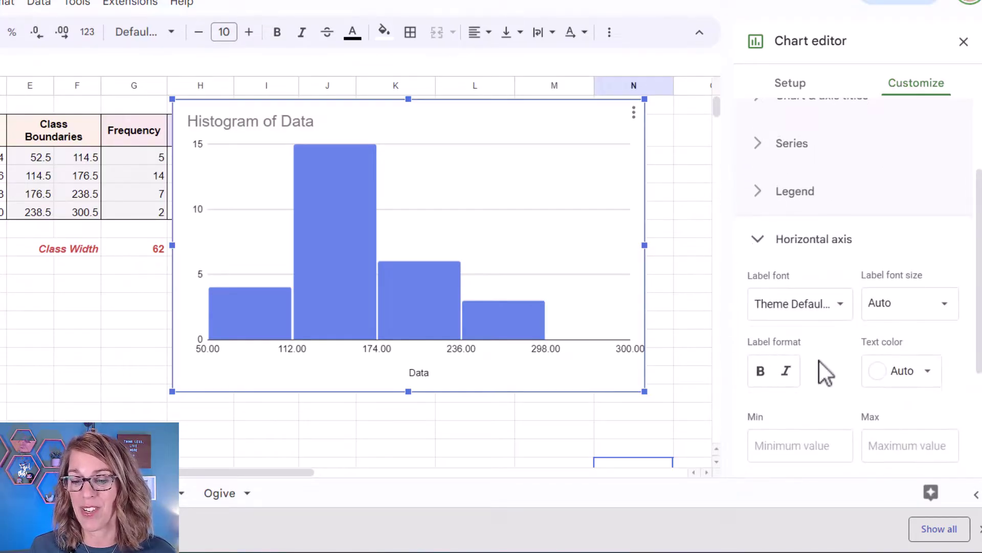
scroll(798, 359, down, 3)
click(768, 288)
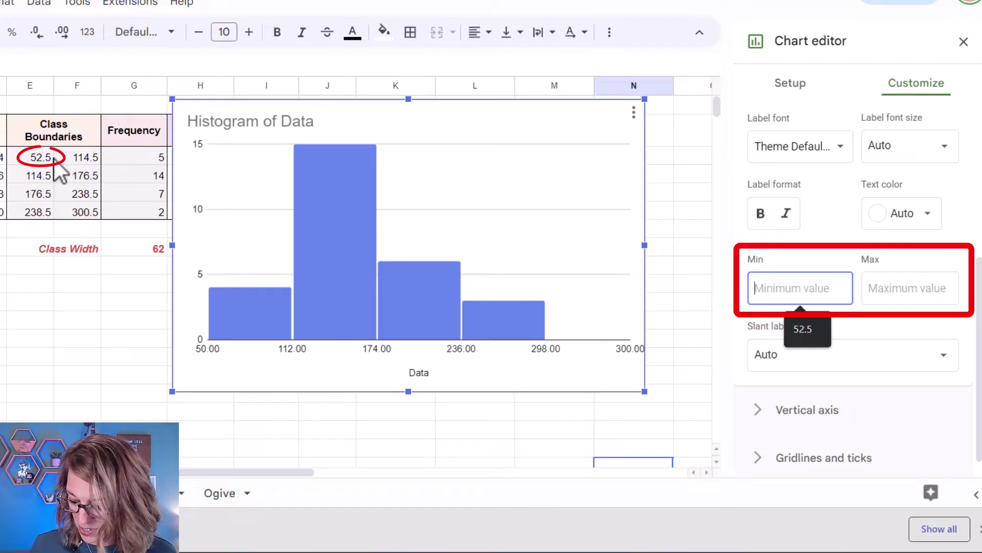
text(52.5)
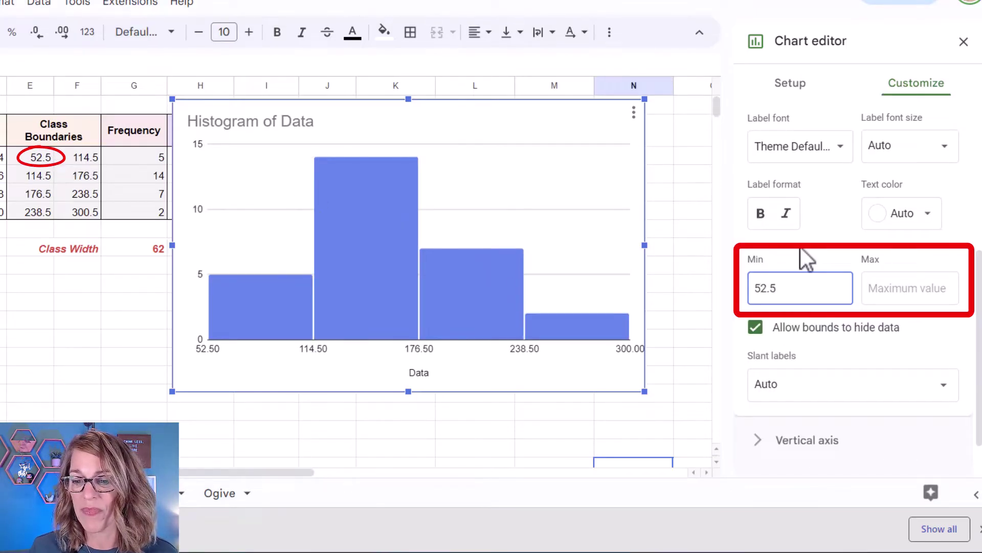
click(884, 289)
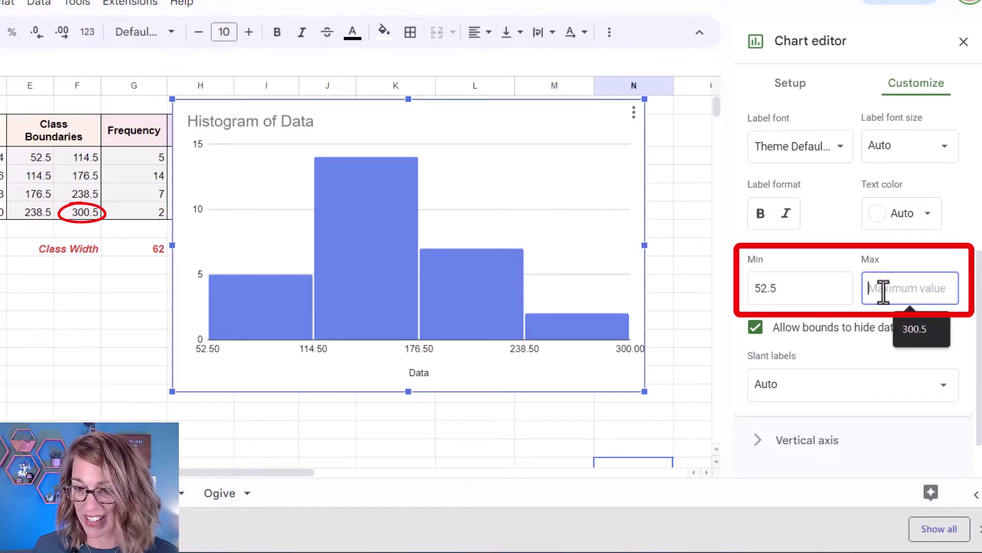
text(300.5)
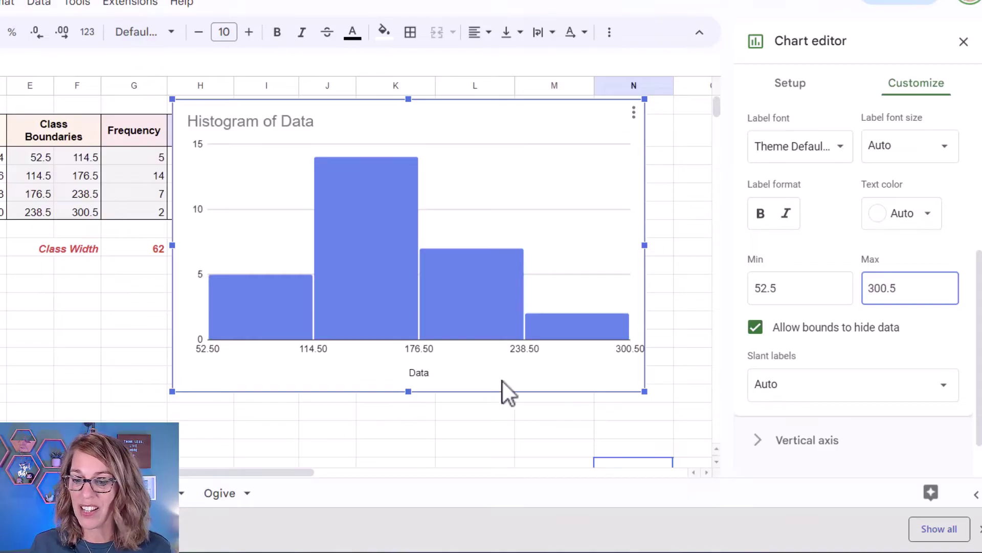
scroll(825, 369, up, 5)
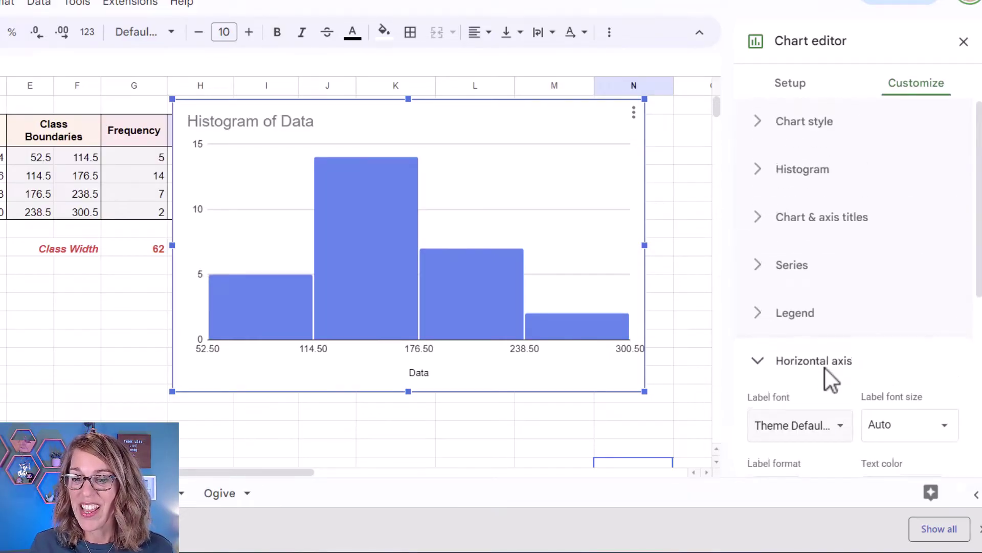
- Replace 'Data' in the chart title with 'College Credits'
click(756, 218)
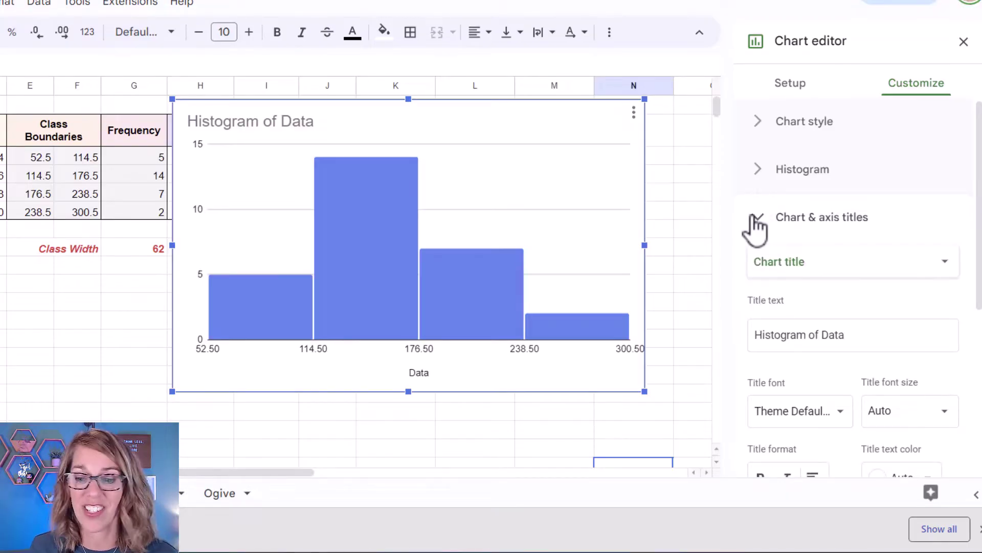
click(884, 265)
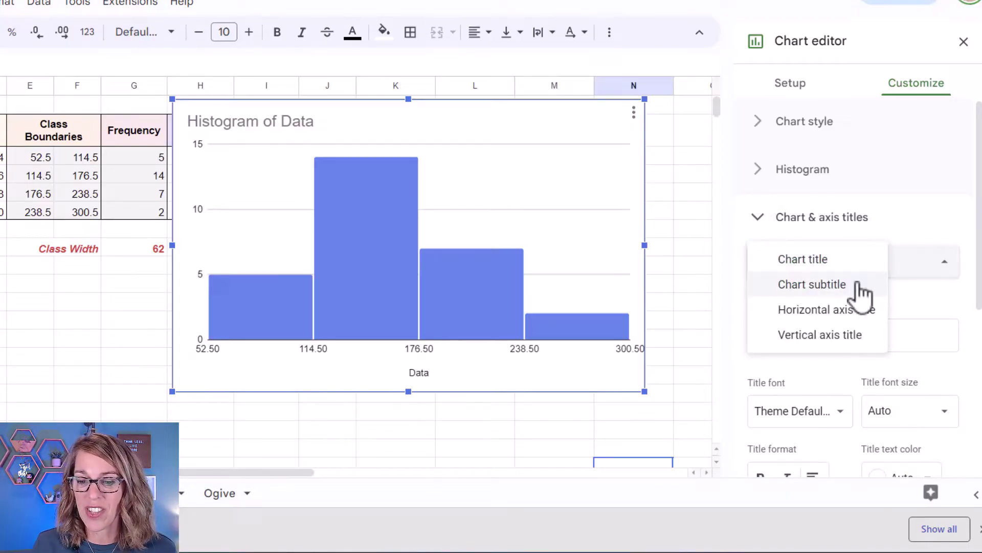
click(824, 259)
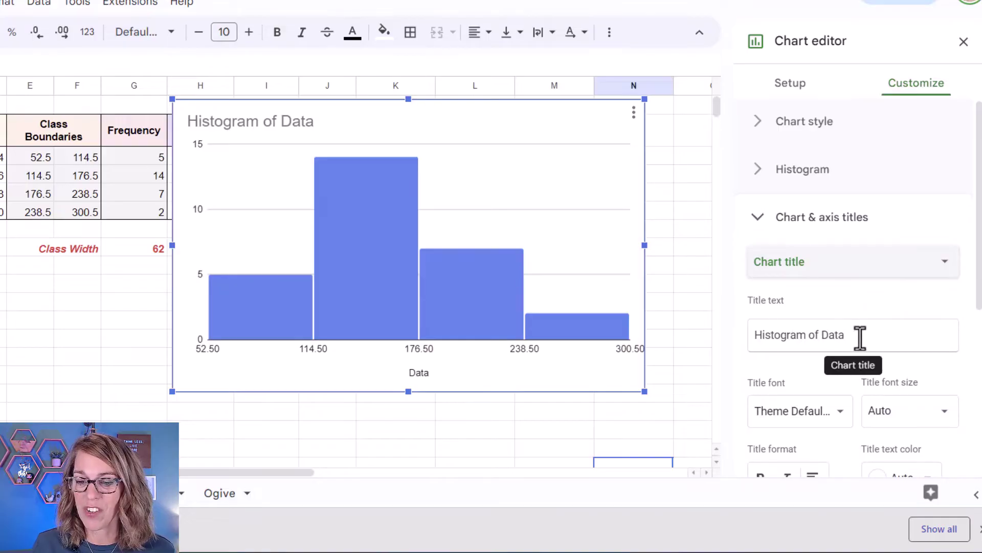
click(861, 338)
key(BackSpace)
key(BackSpace)
key(BackSpace)
key(BackSpace)
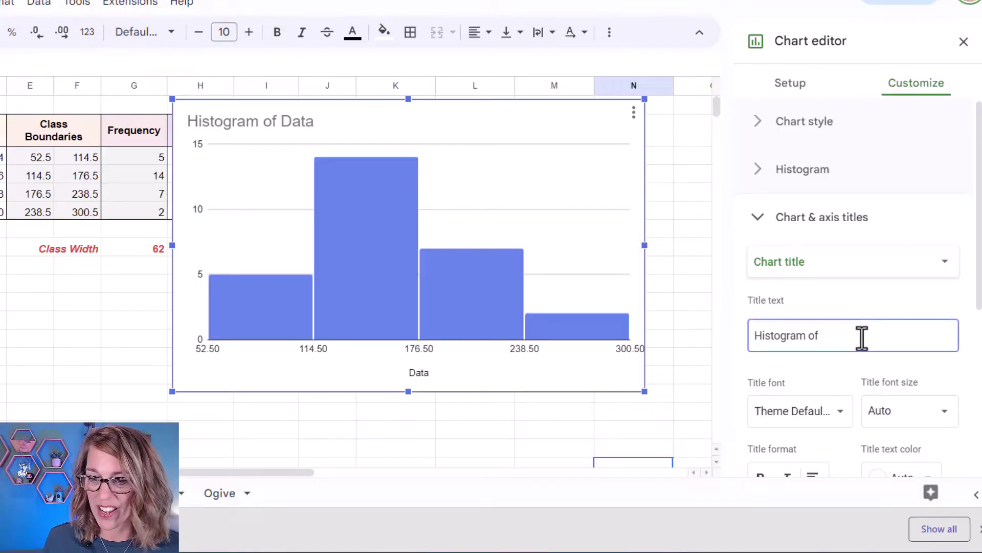
text(College)
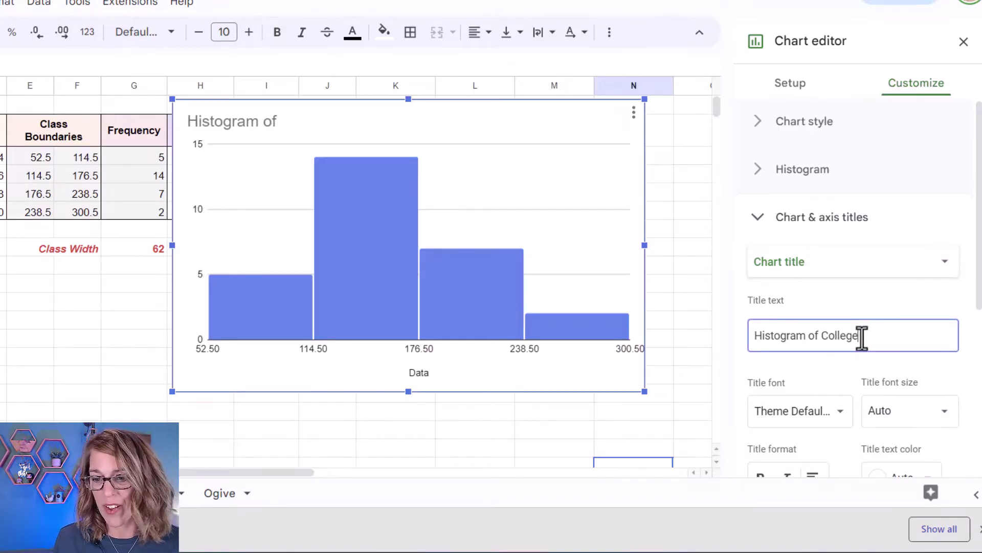
text( Fredits)
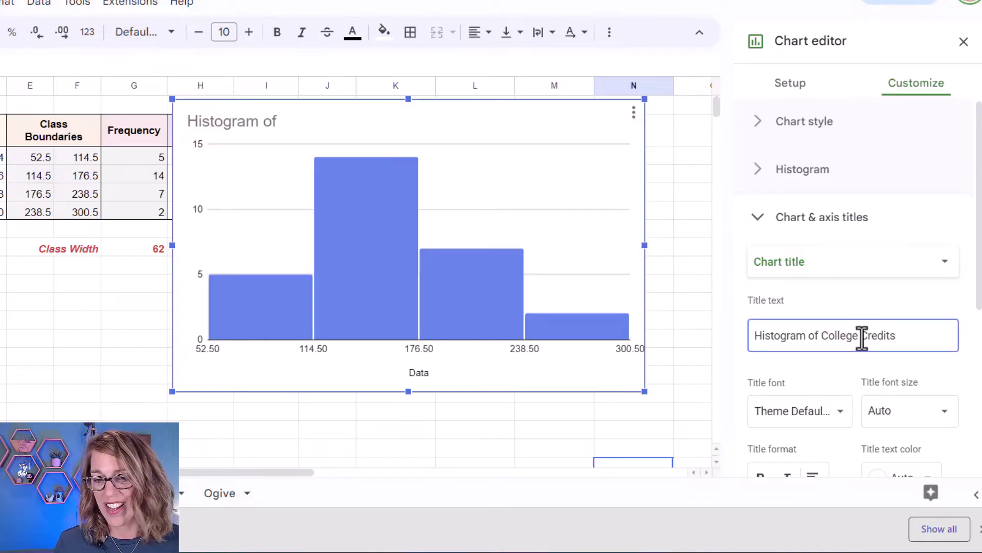
- Change the horizontal axis title from 'Data' to 'College Credits'
click(946, 264)
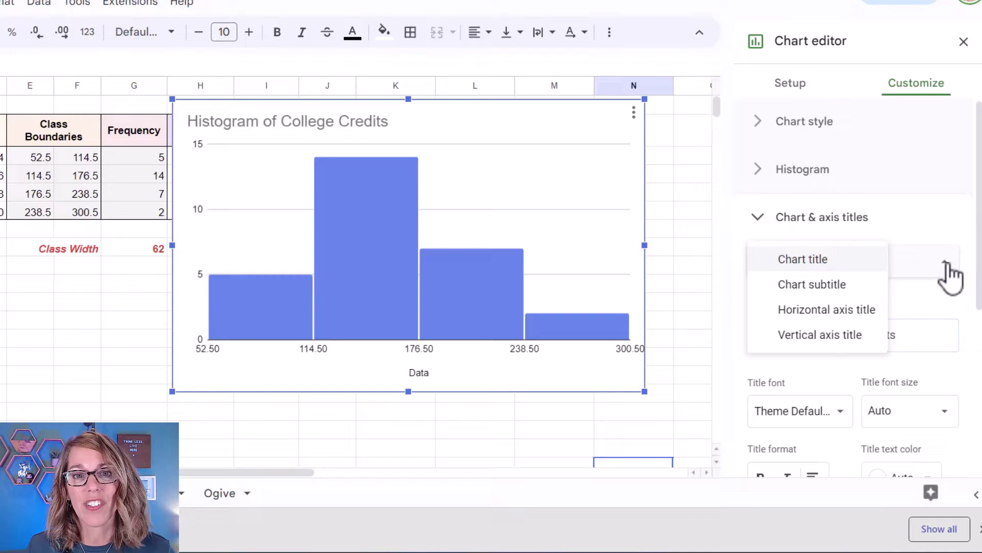
click(844, 312)
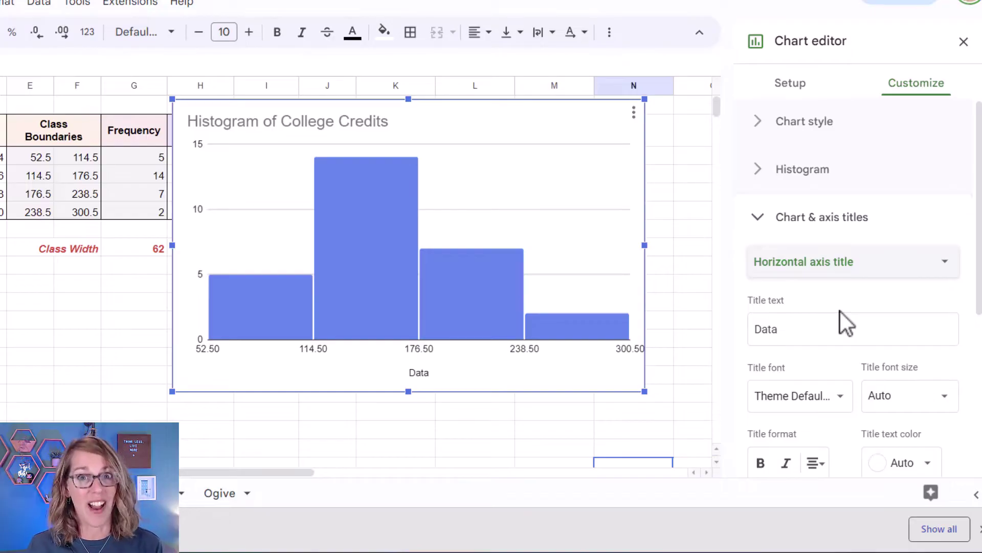
click(773, 330)
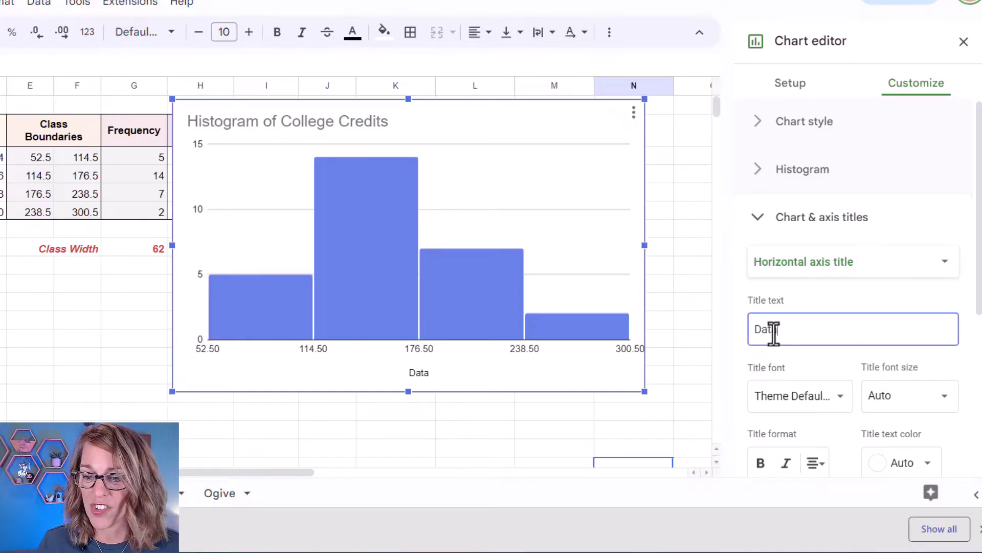
drag(774, 330, 736, 333)
text(Coll)
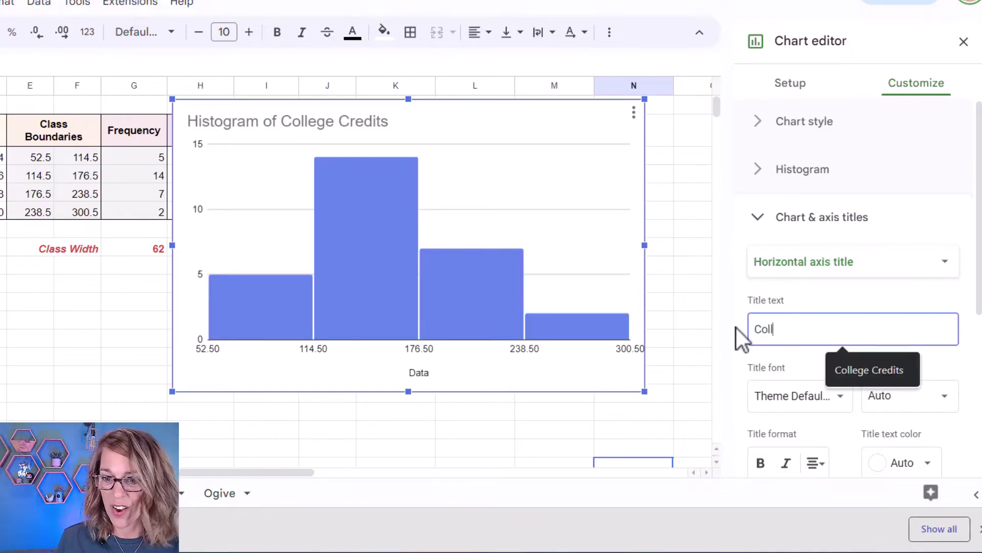
text(ege Credits)
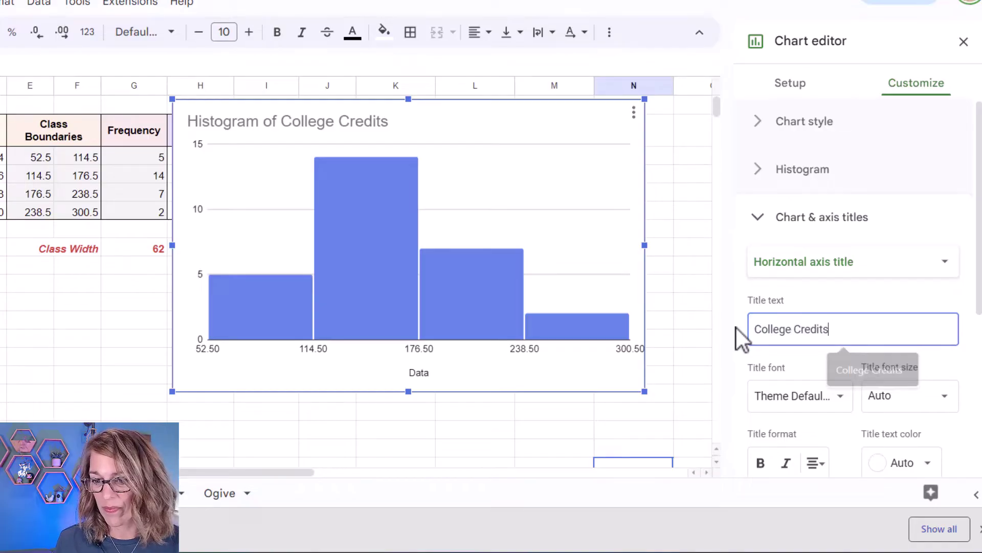
- Set the vertical axis title to 'Frequency' and deselect the chart to close the editor
click(946, 262)
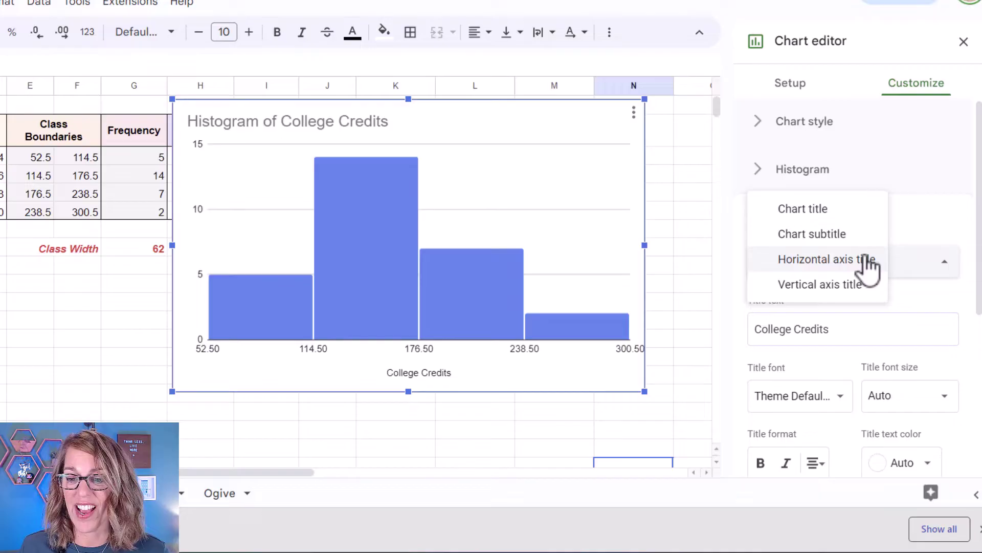
click(839, 291)
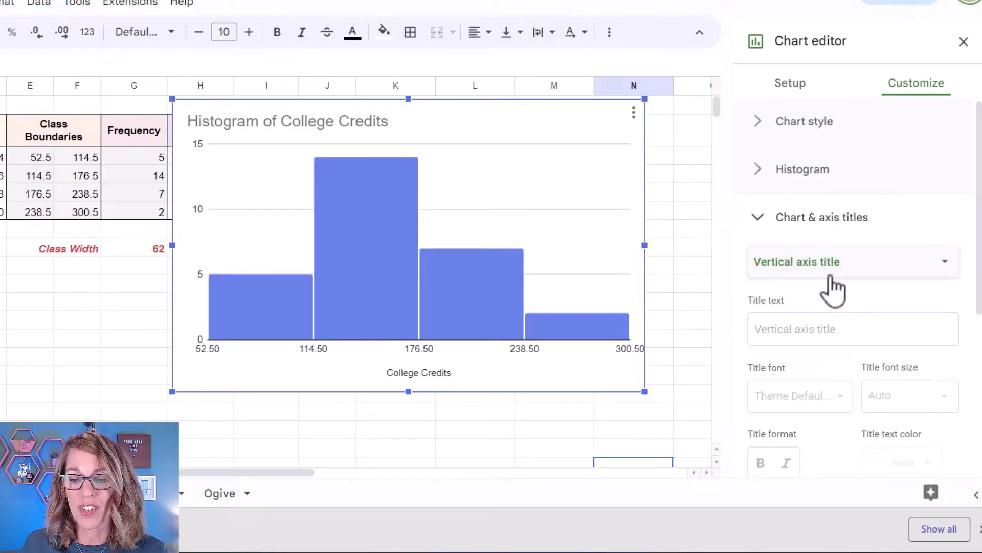
click(778, 330)
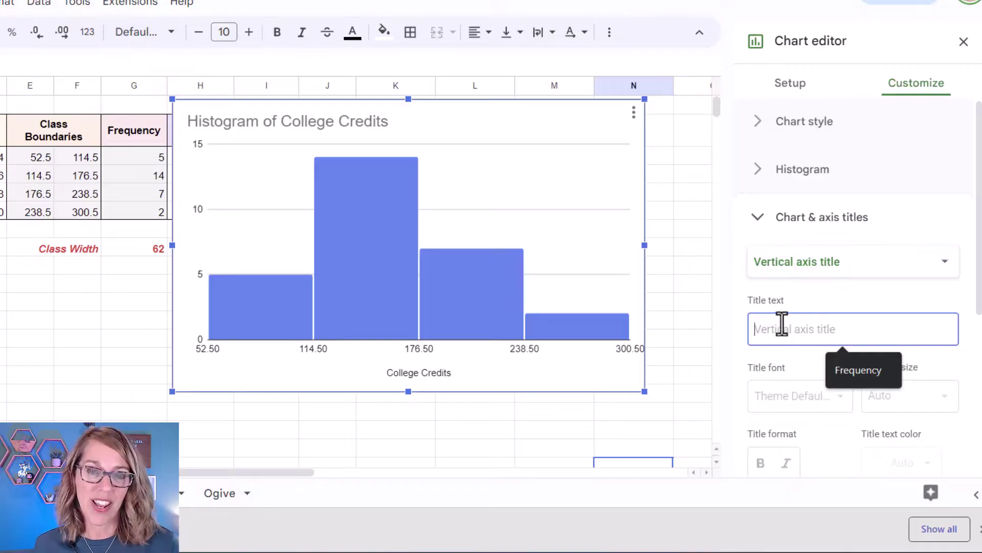
text(Fr)
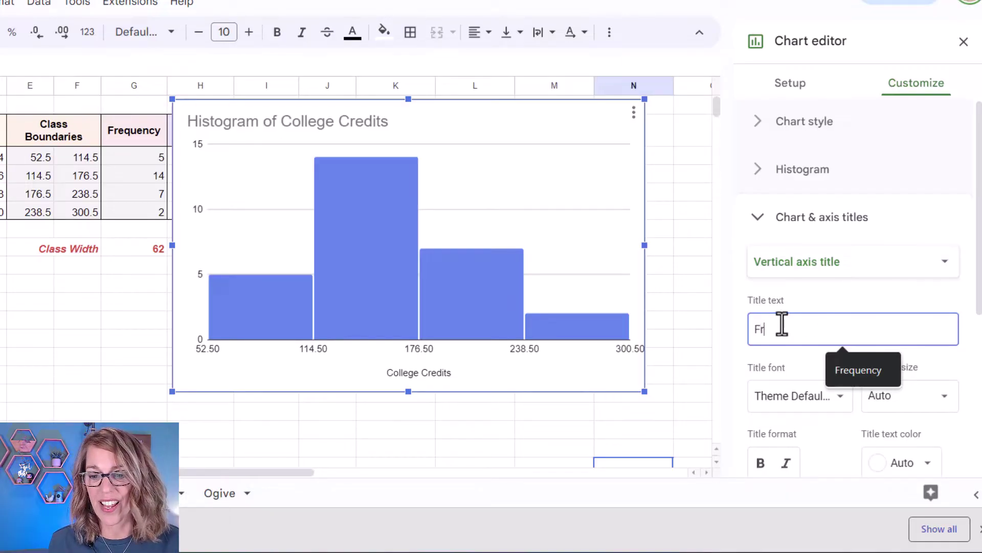
text(equency)
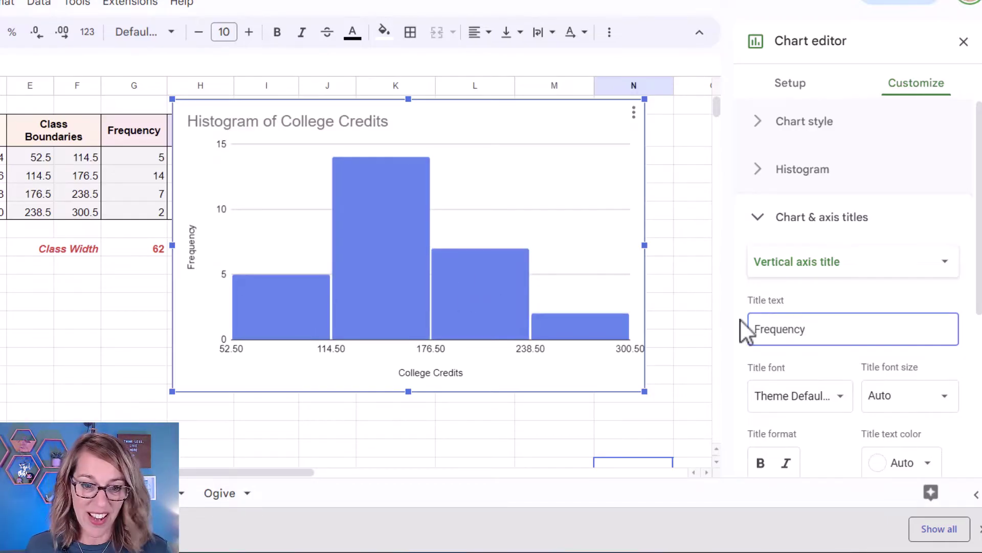
click(680, 215)
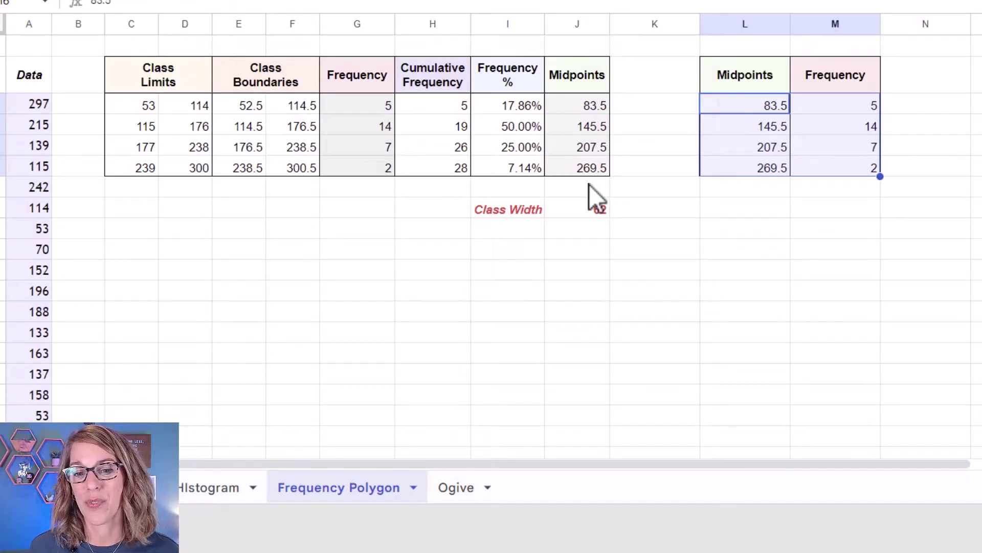
- Insert blank cells at L3:M3, shifting the Midpoints/Frequency table down
click(844, 276)
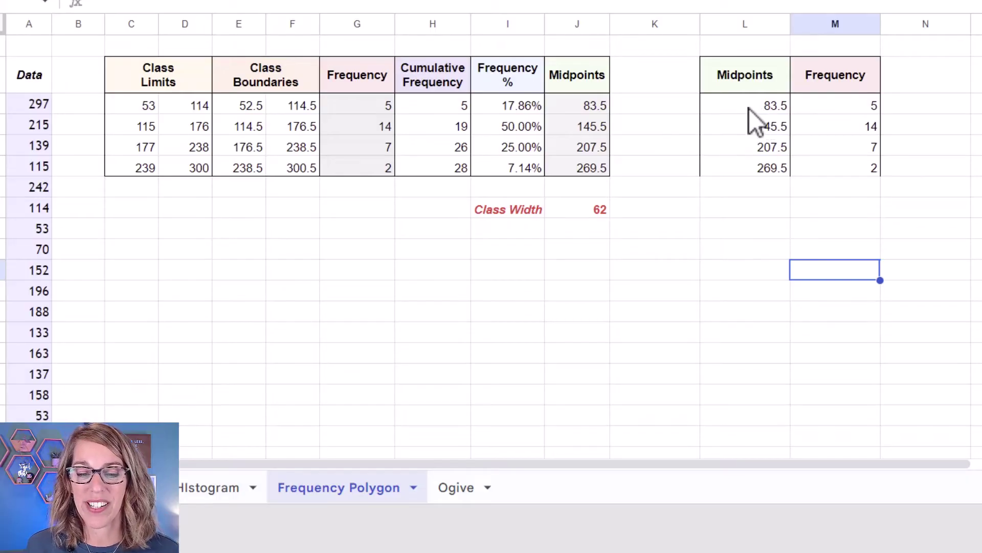
drag(749, 109, 811, 108)
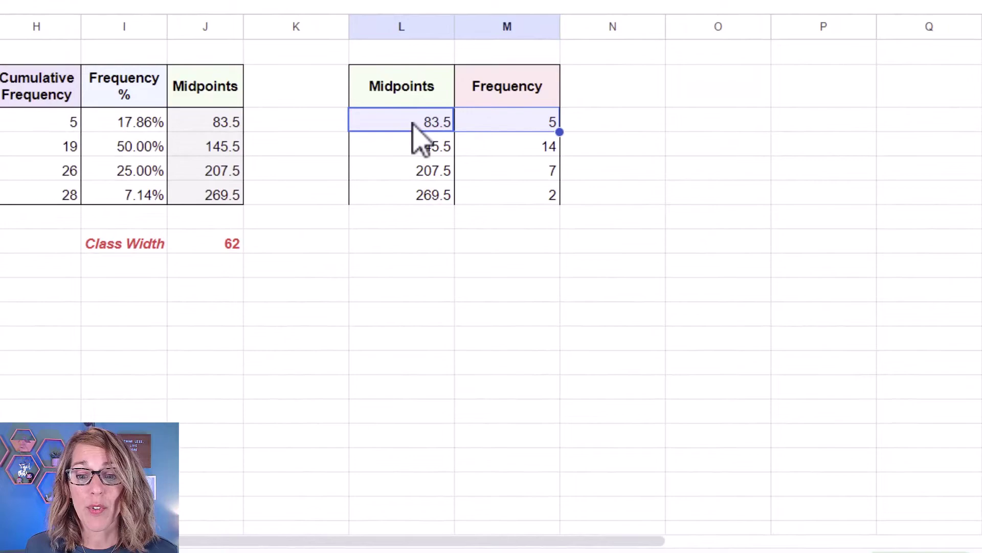
right_click(409, 122)
mouse_move(514, 197)
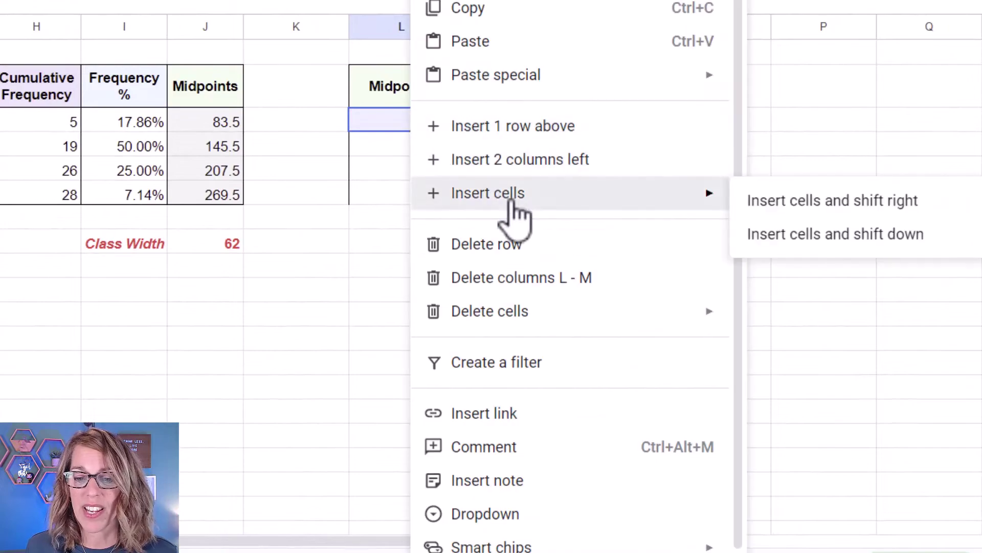
click(827, 236)
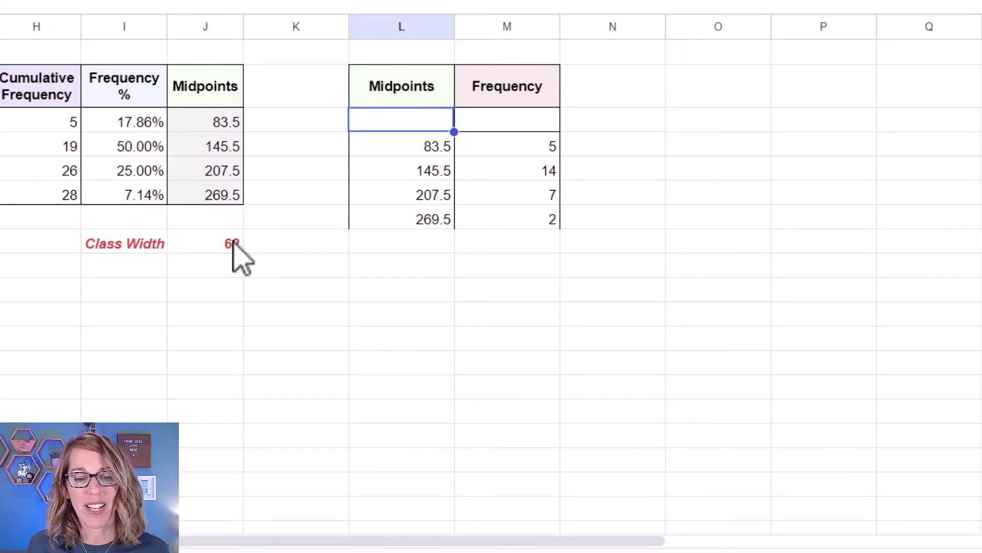
- Add the lower empty class in row 3: midpoint =L4-62 (21.5) with frequency 0
text(=)
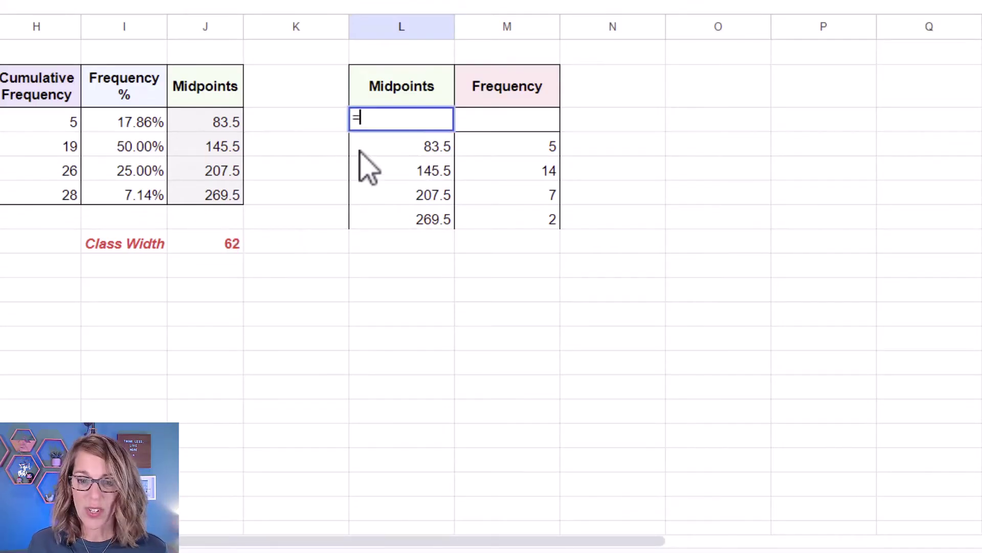
click(547, 143)
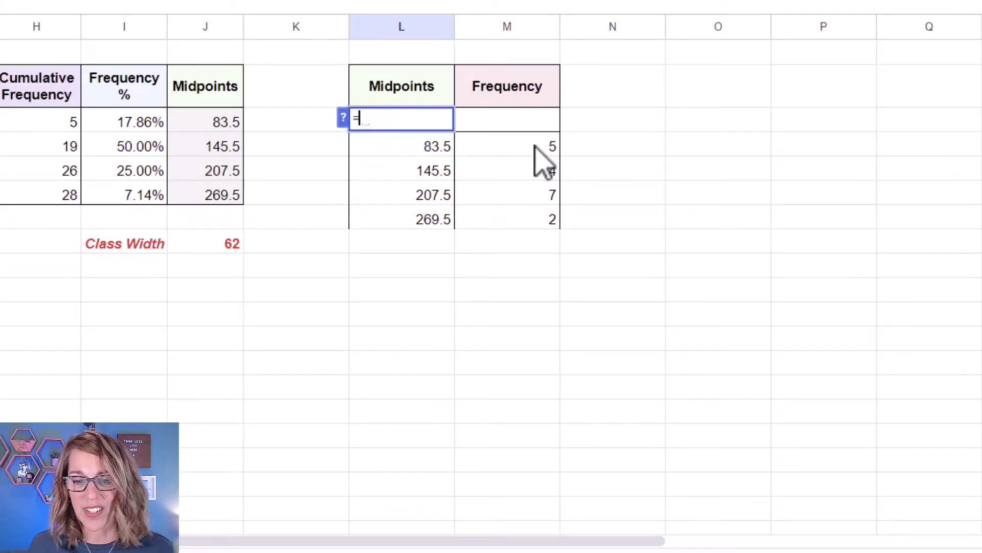
click(416, 145)
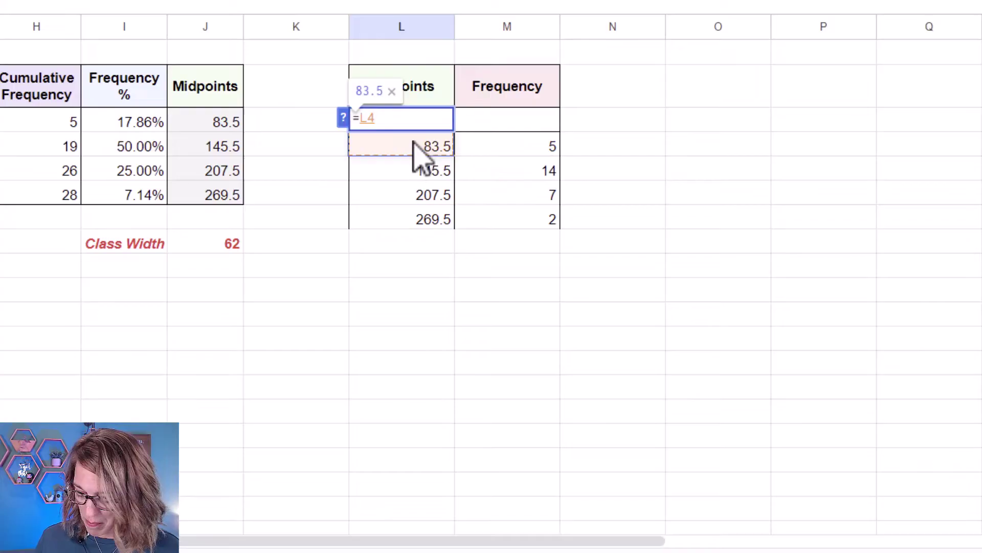
text(-62)
key(Return)
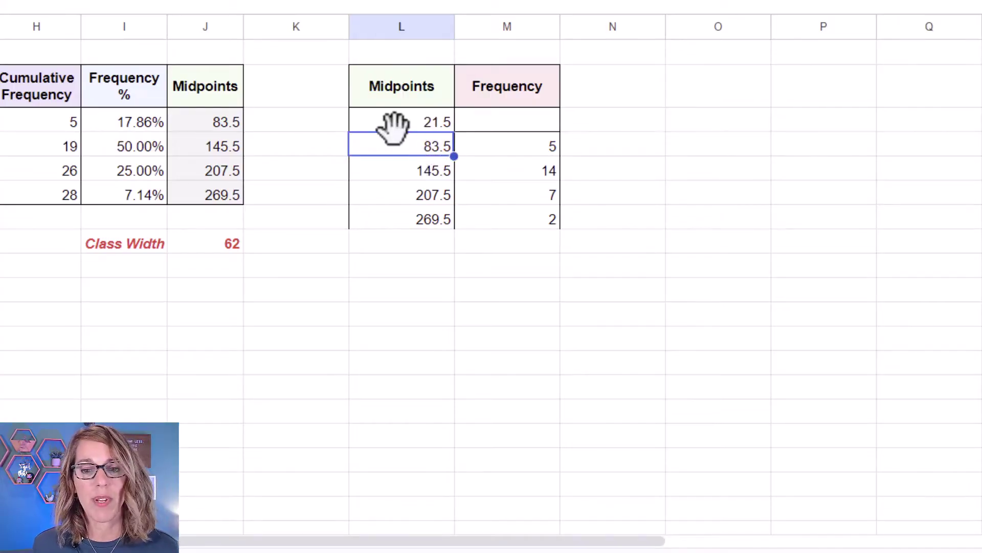
click(518, 119)
text(0)
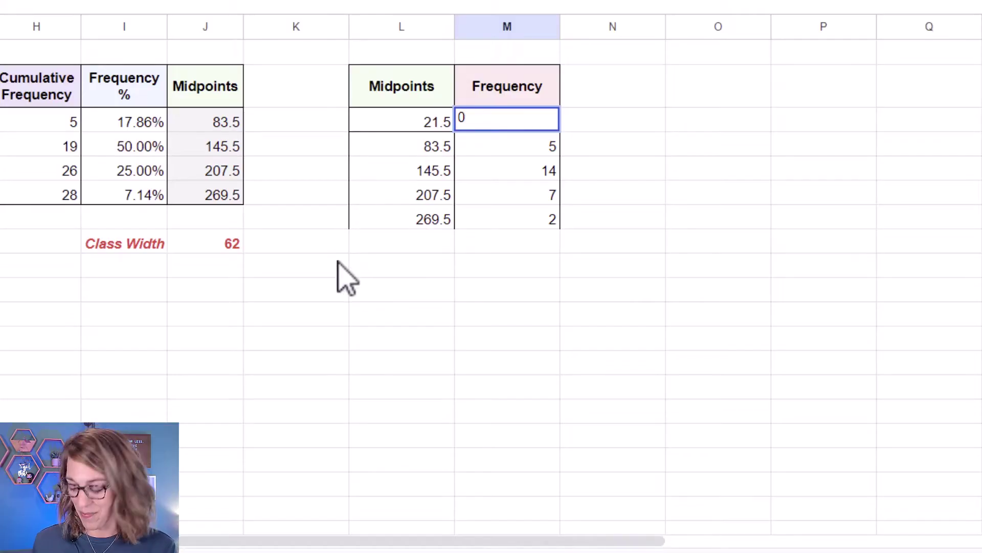
key(Return)
- Add the upper empty class in row 8: midpoint =L7+62 (331.5) with frequency 0
click(414, 241)
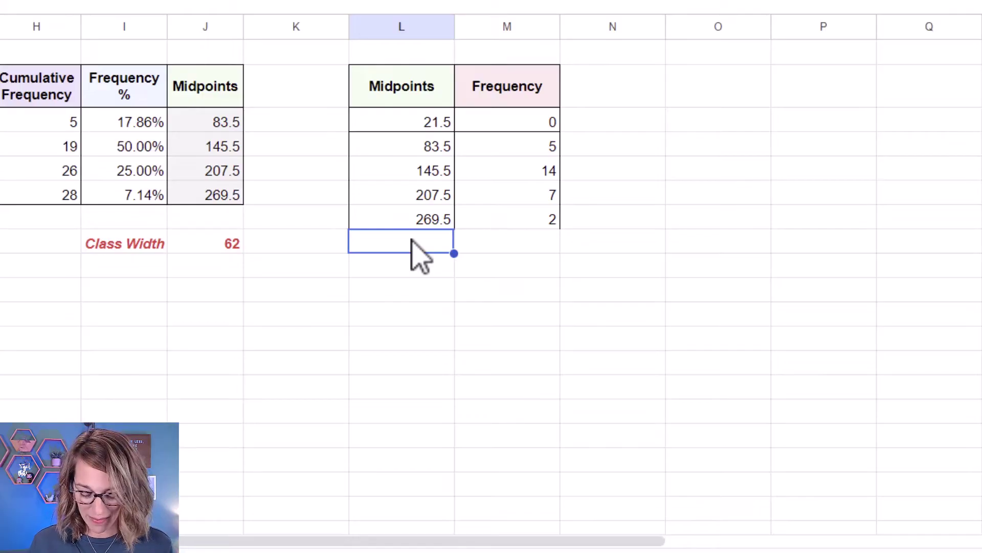
text(=)
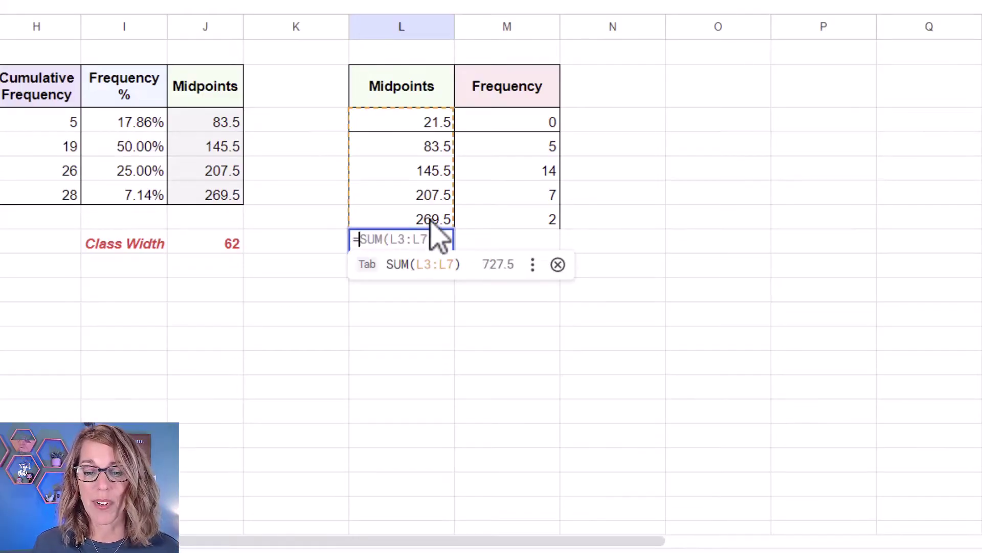
click(434, 220)
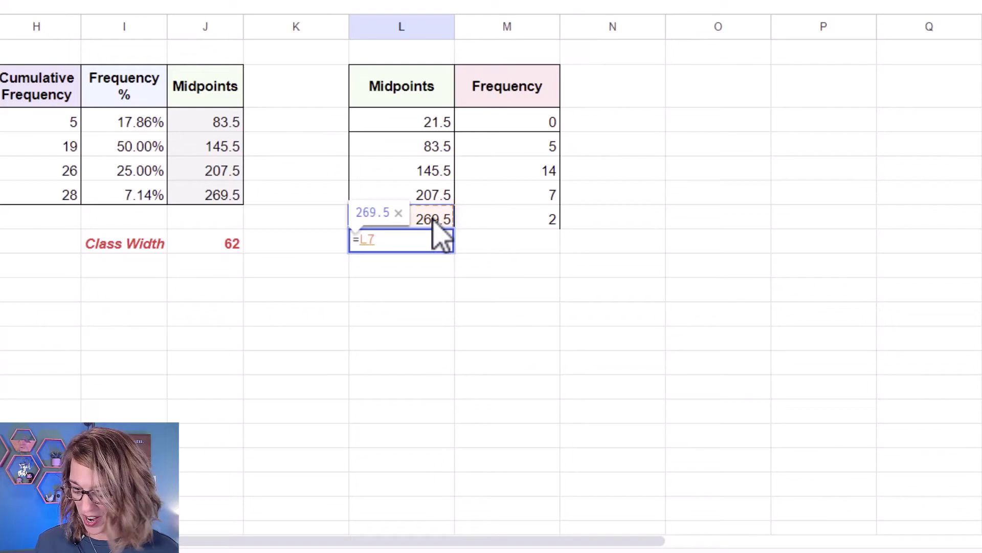
text(+62)
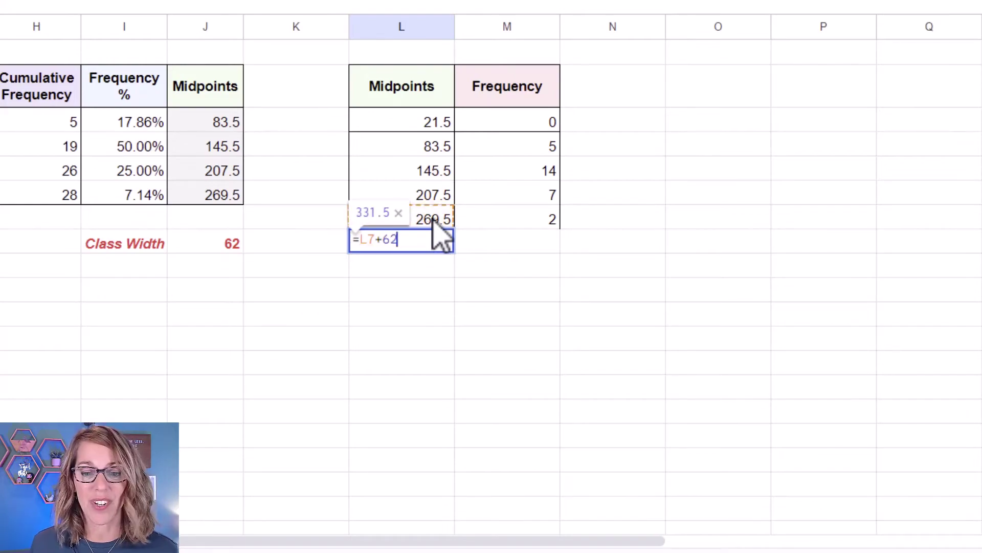
key(Return)
click(514, 241)
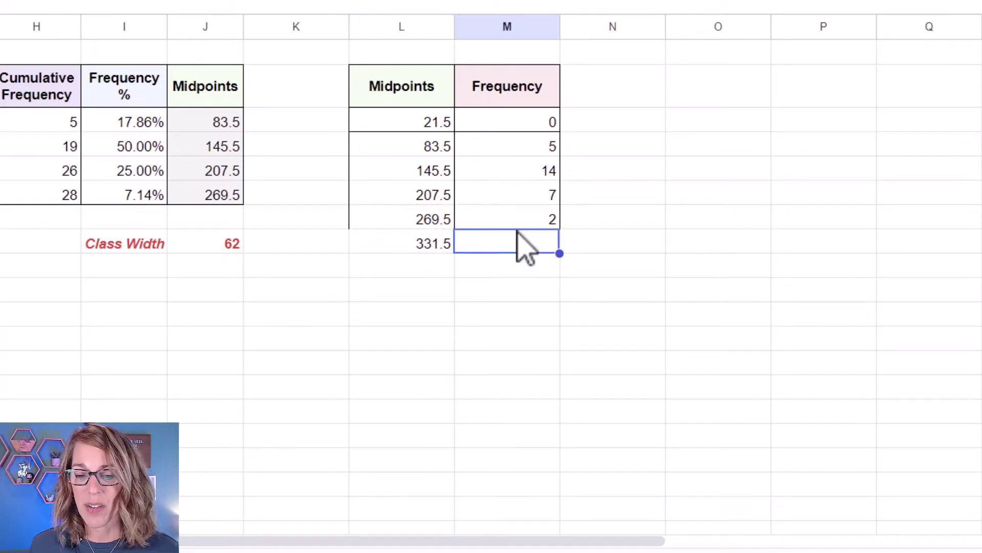
text(0)
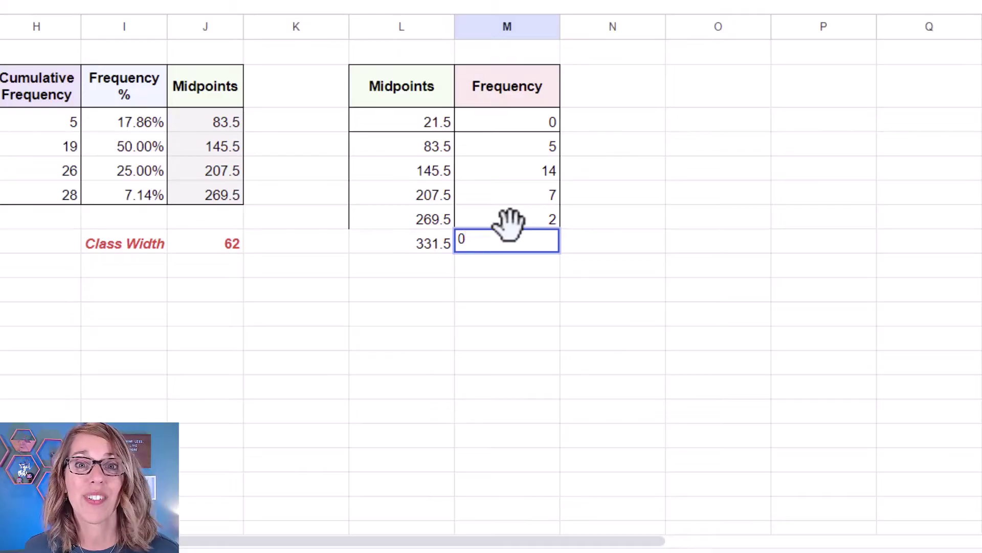
key(Return)
click(397, 125)
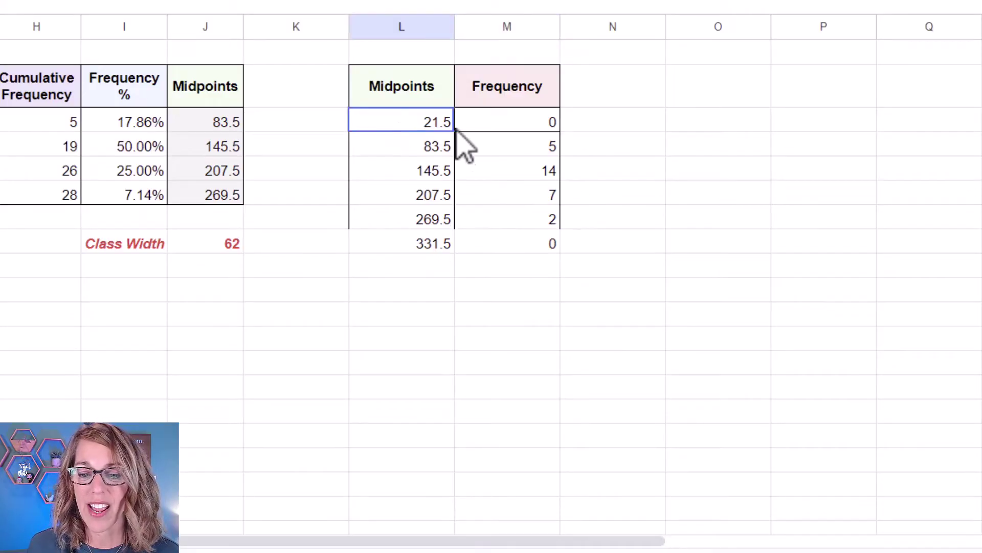
- Apply edge and vertical inner borders to L3:M8, then reselect the table
drag(463, 146, 501, 253)
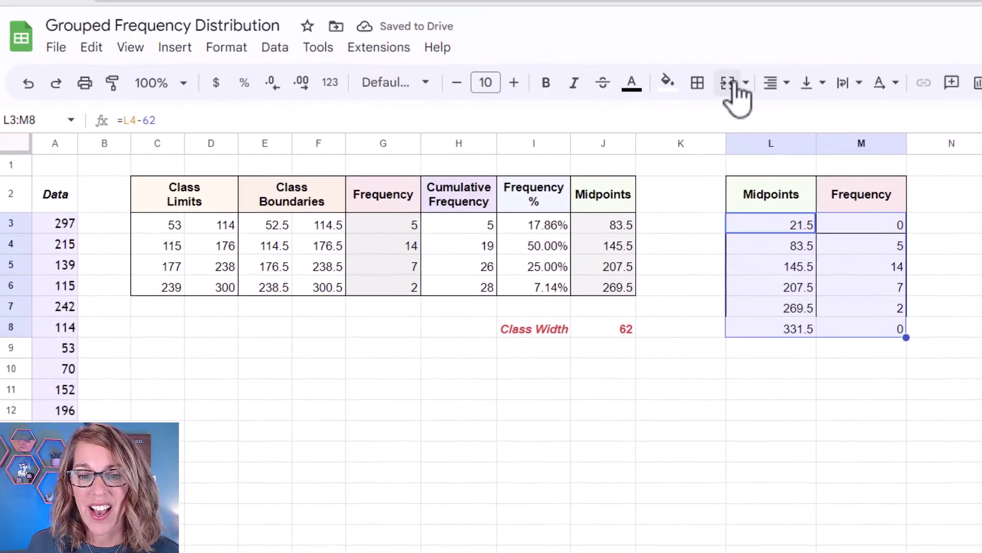
click(697, 84)
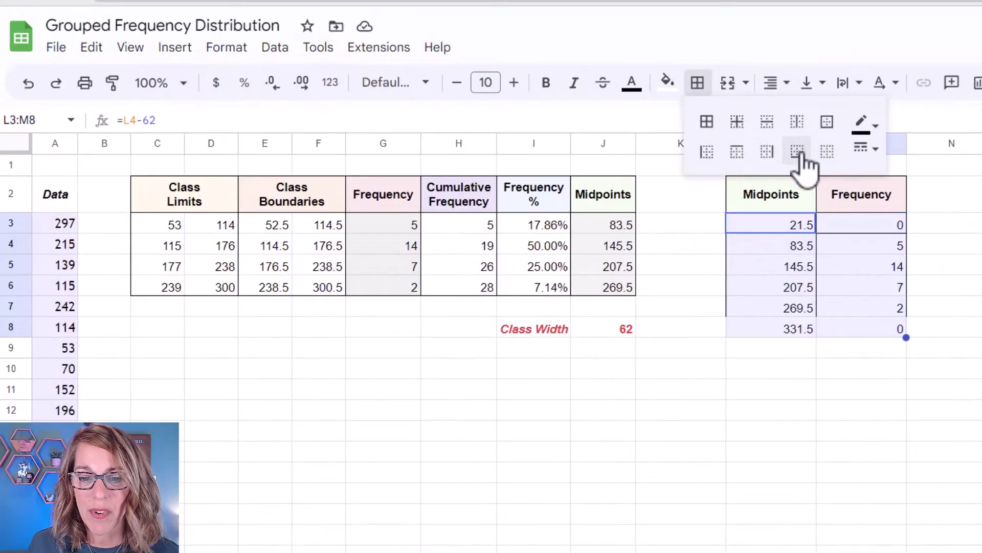
click(767, 152)
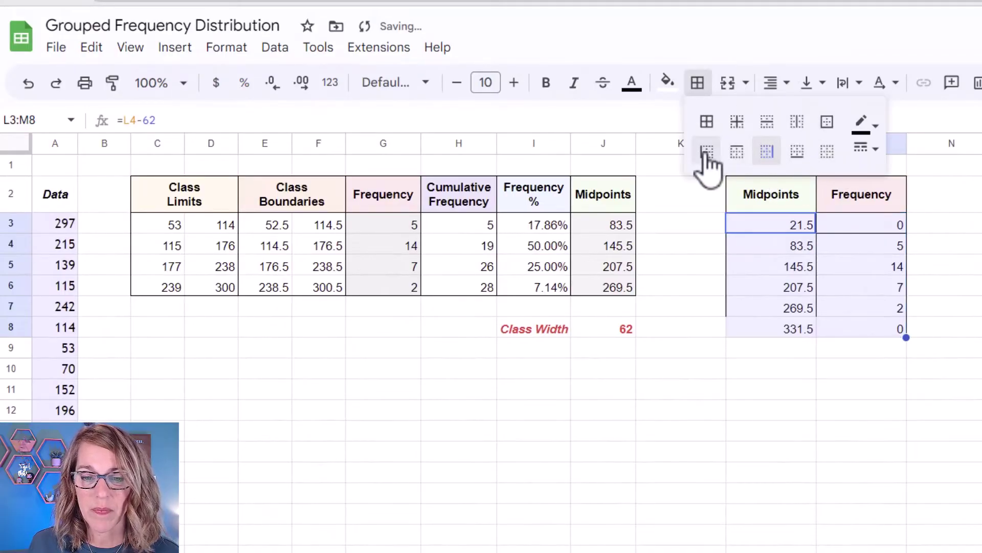
click(797, 122)
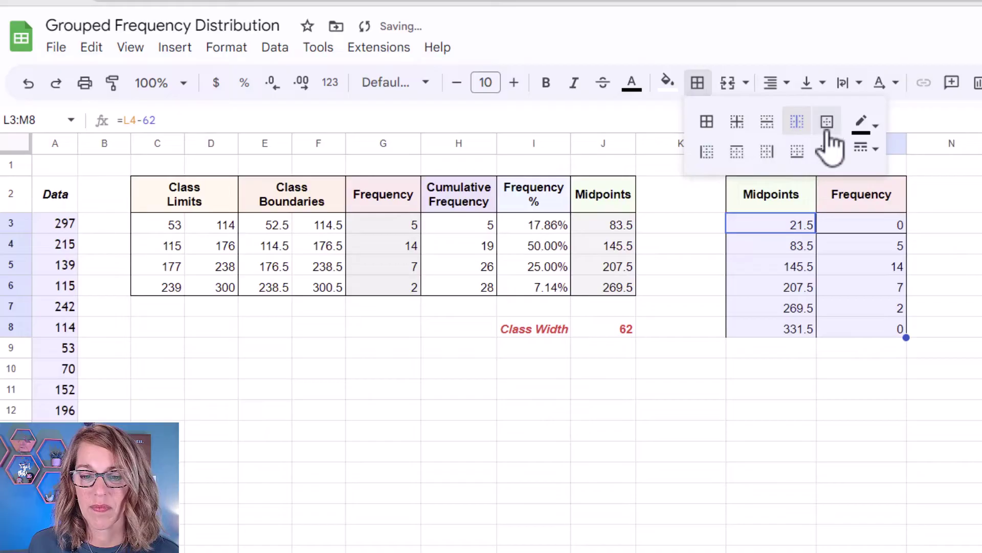
click(980, 266)
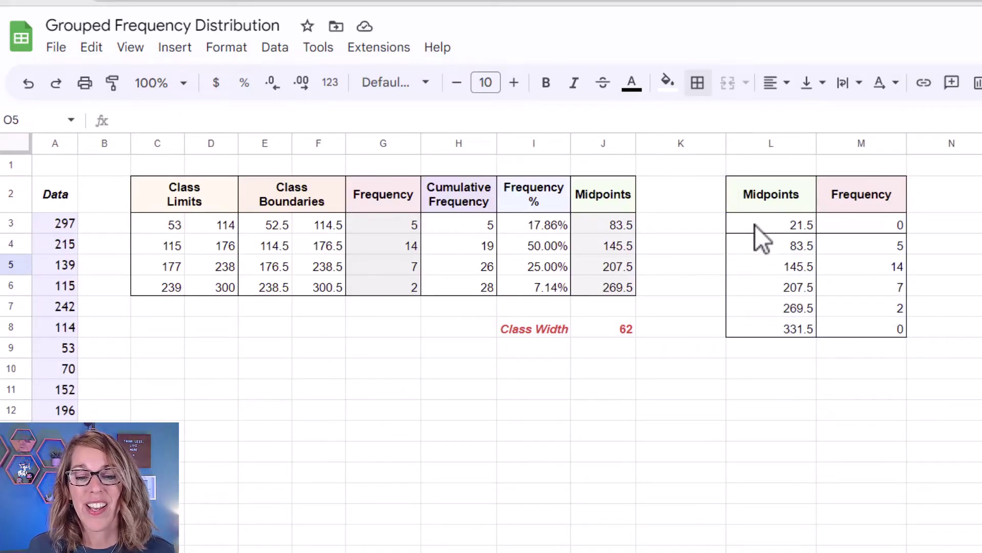
drag(754, 227, 879, 326)
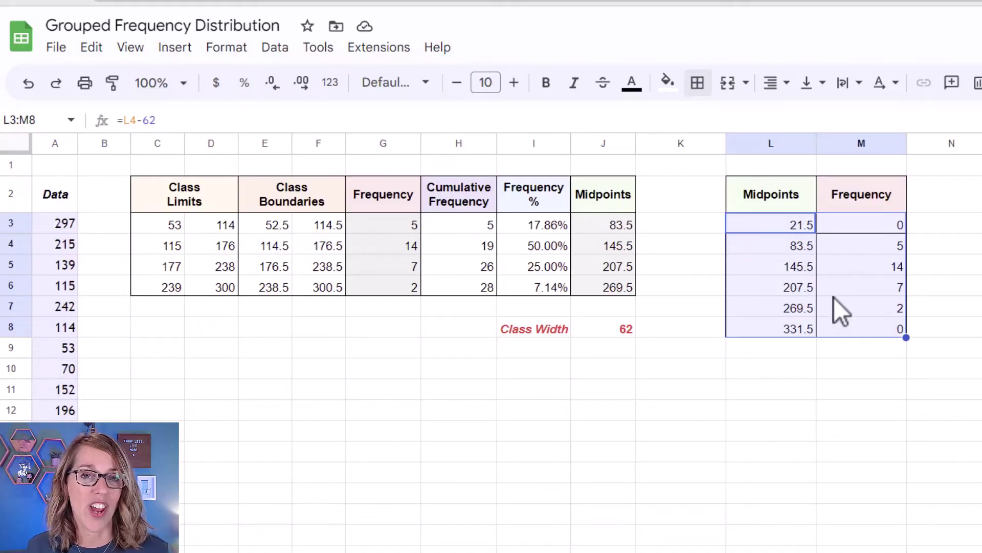
- Insert a line chart of L3:M8 and enable Aggregate so the x-axis shows midpoints 21.5–331.5
click(176, 48)
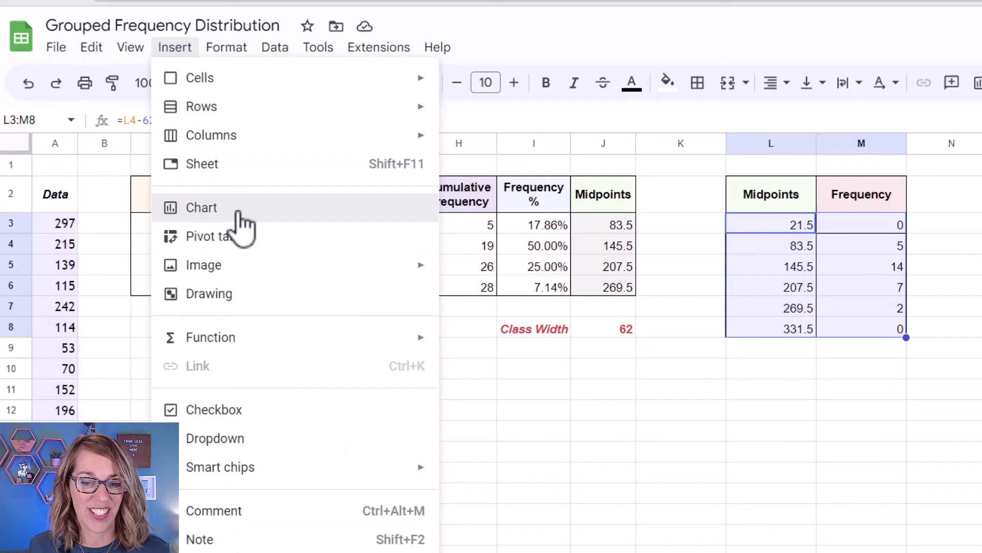
click(240, 214)
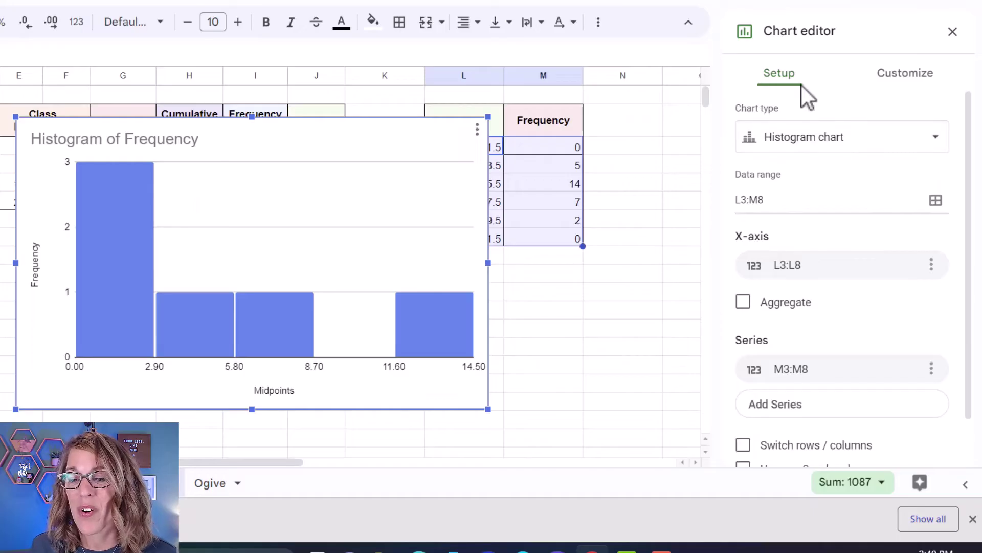
click(937, 137)
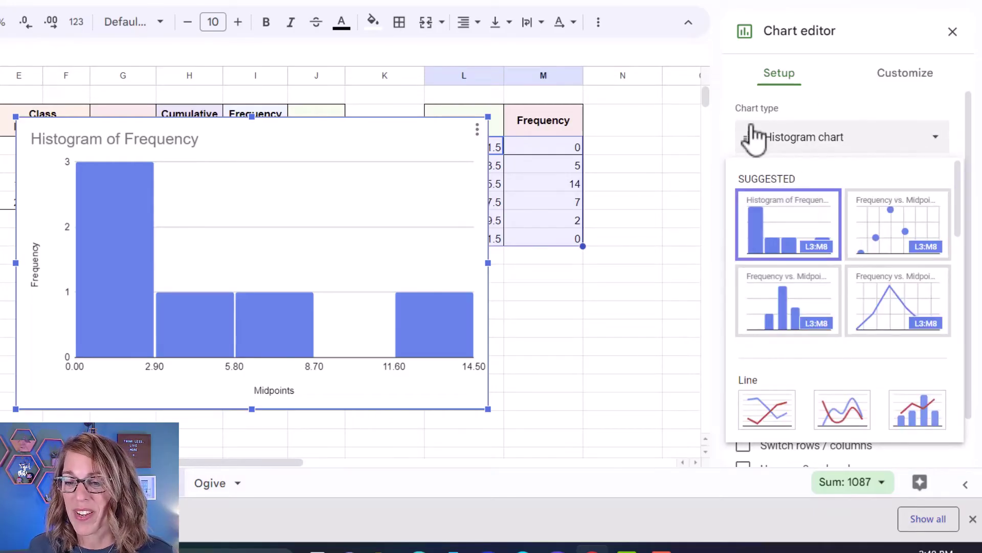
click(893, 305)
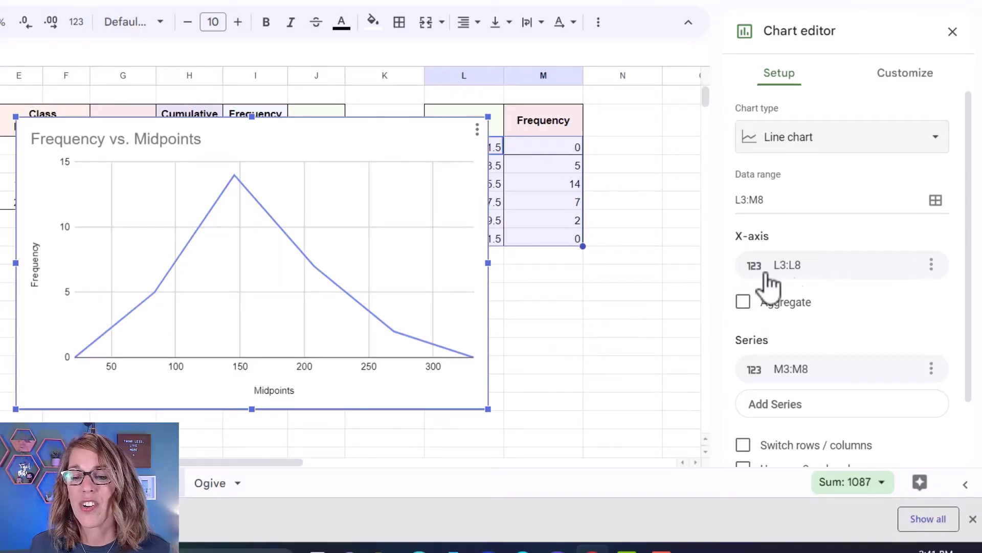
mouse_move(778, 277)
mouse_down()
mouse_move(752, 333)
mouse_move(829, 318)
mouse_move(801, 295)
mouse_up()
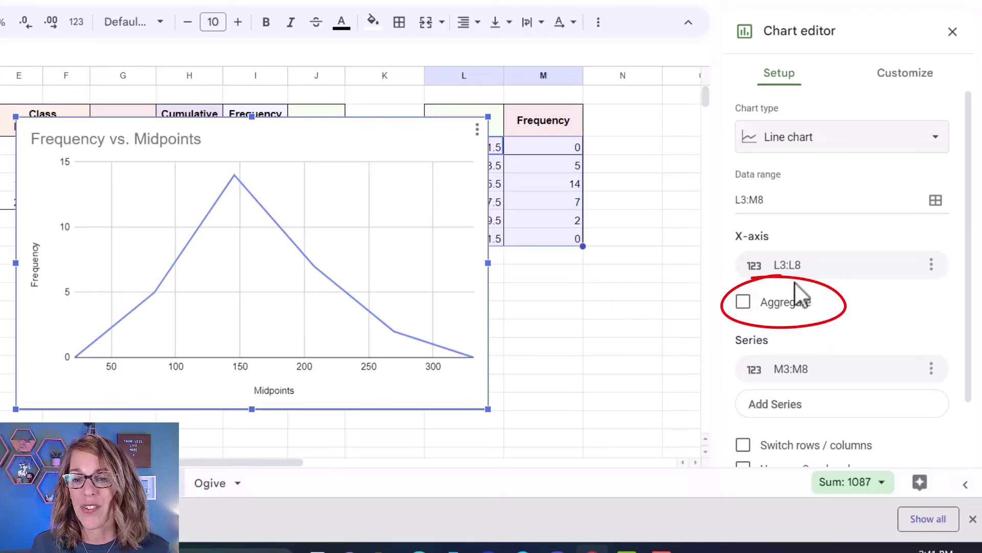
click(744, 303)
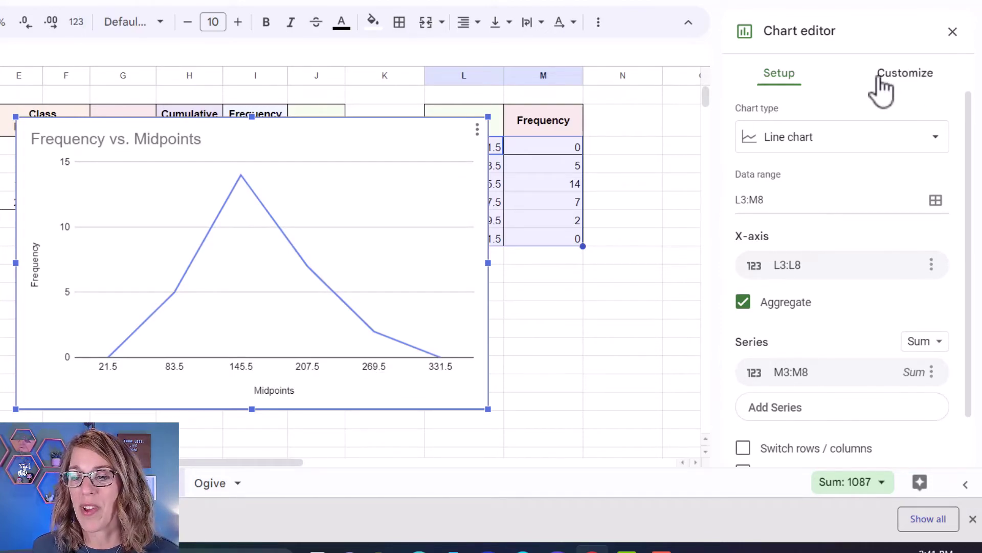
- Set the horizontal axis title to 'College credits'
click(909, 85)
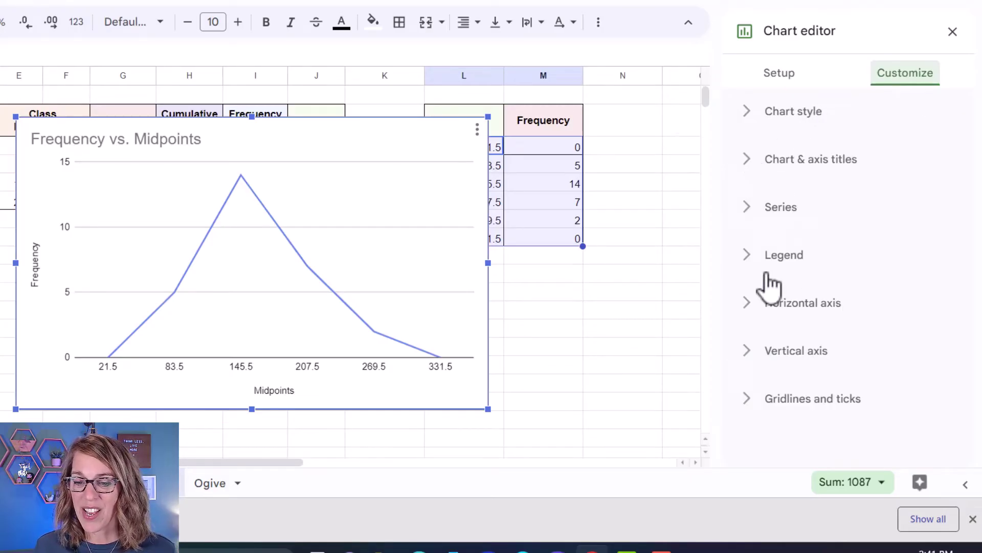
click(749, 163)
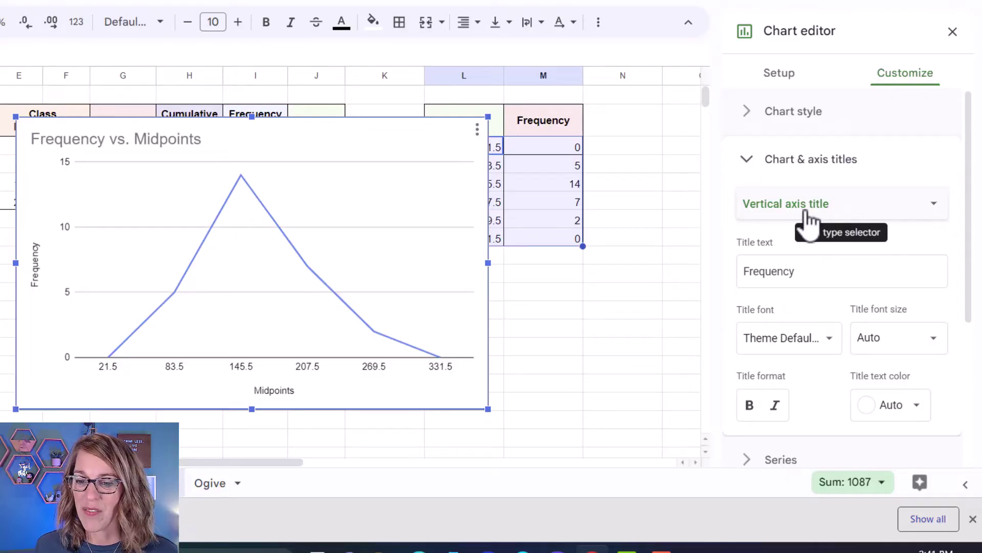
click(935, 204)
click(824, 176)
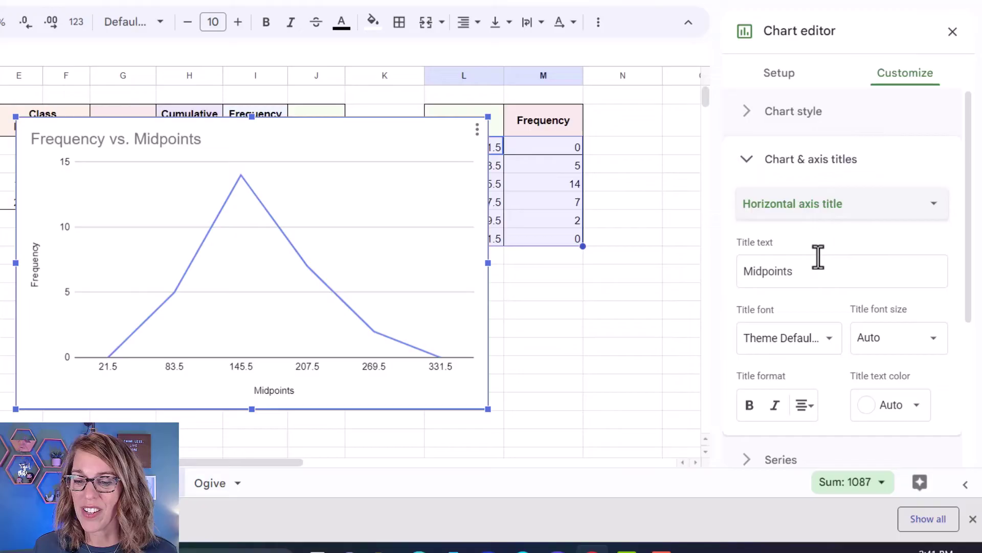
drag(812, 272, 730, 285)
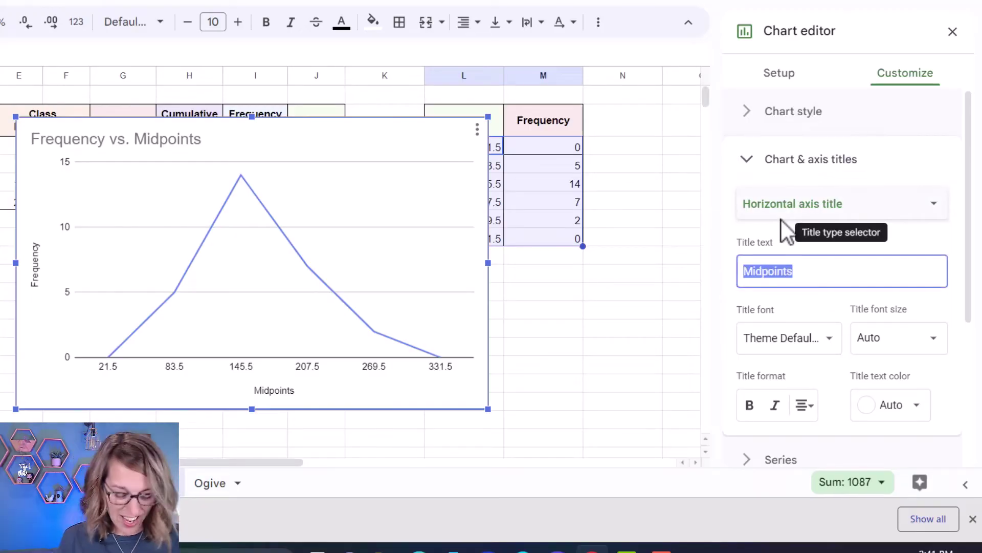
text(Colleg)
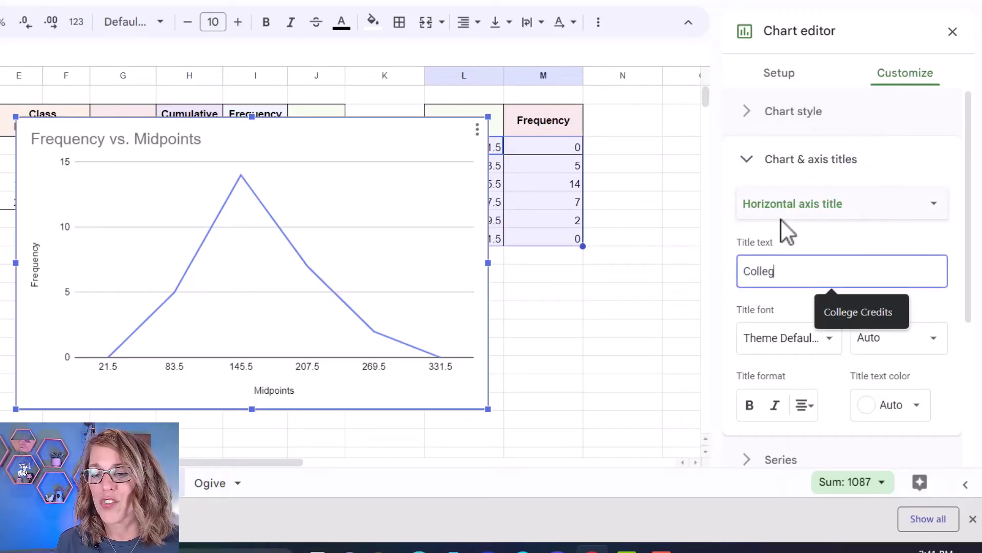
text(e credits)
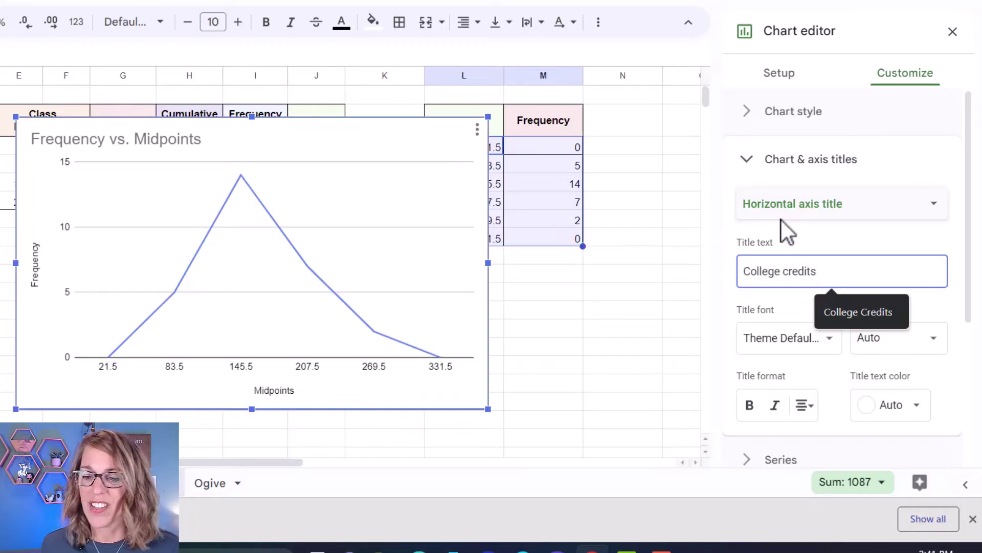
- Set the chart title to 'Frequency Polygon of College Credits'
click(921, 207)
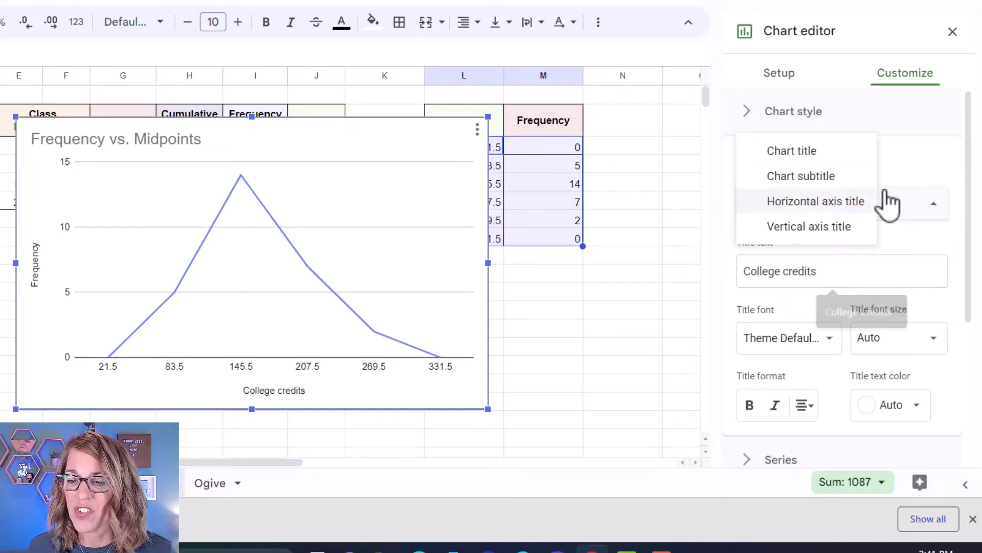
click(840, 153)
drag(871, 278, 727, 296)
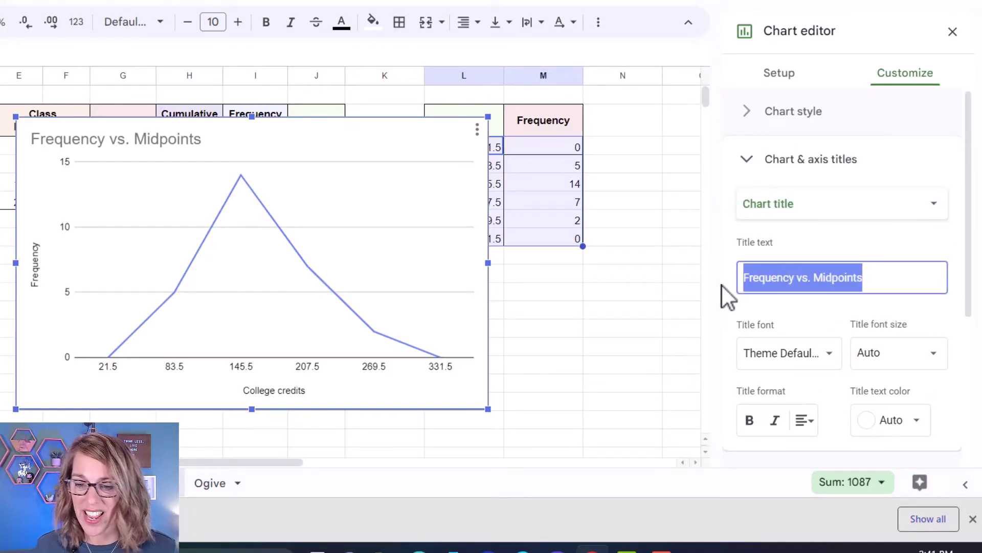
text(Freque)
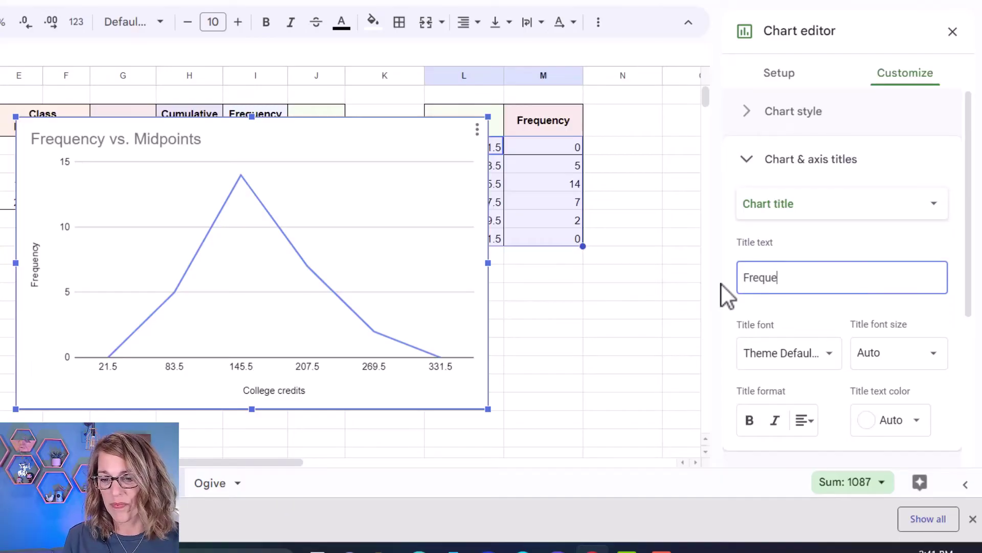
text(ncy Polygon)
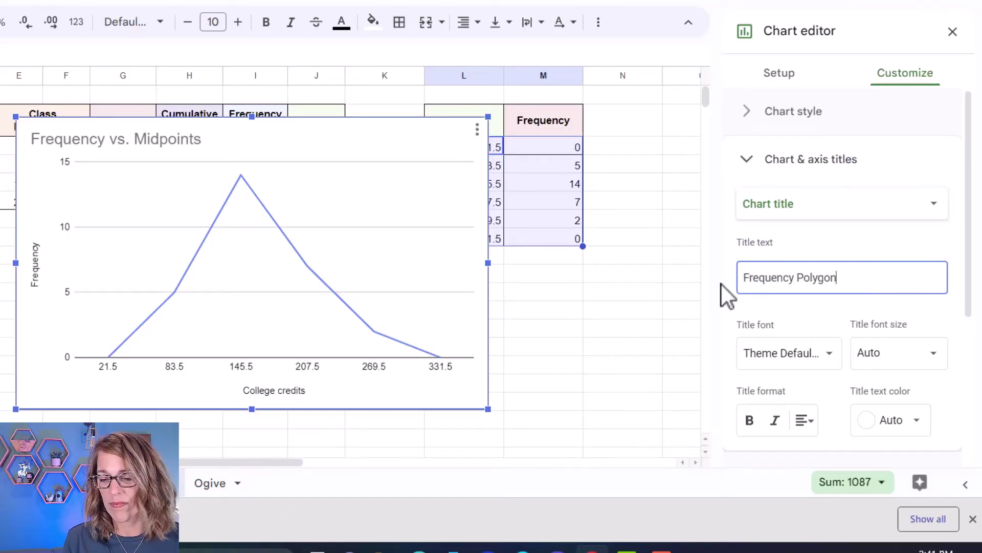
text( of College Cre)
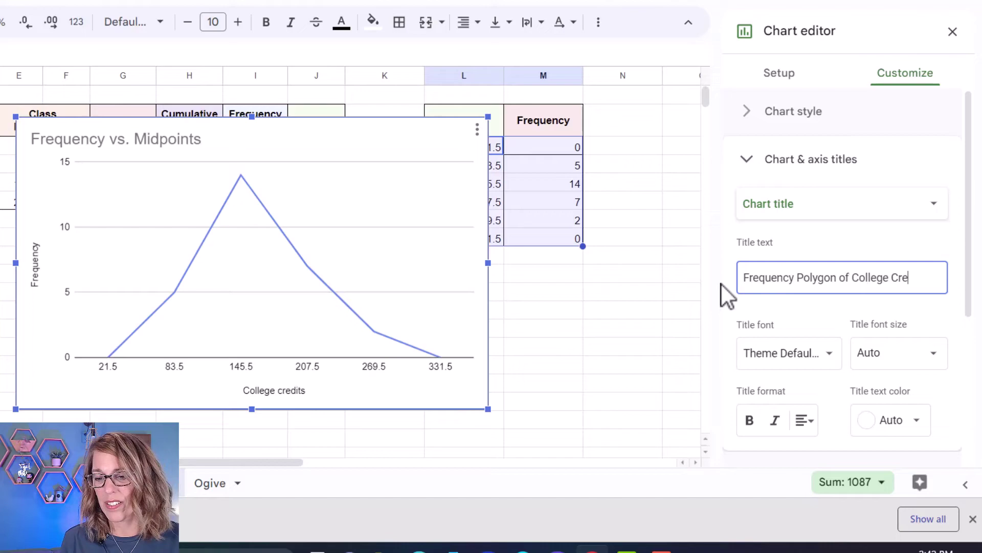
text(dits)
key(Return)
scroll(770, 167, down, 1)
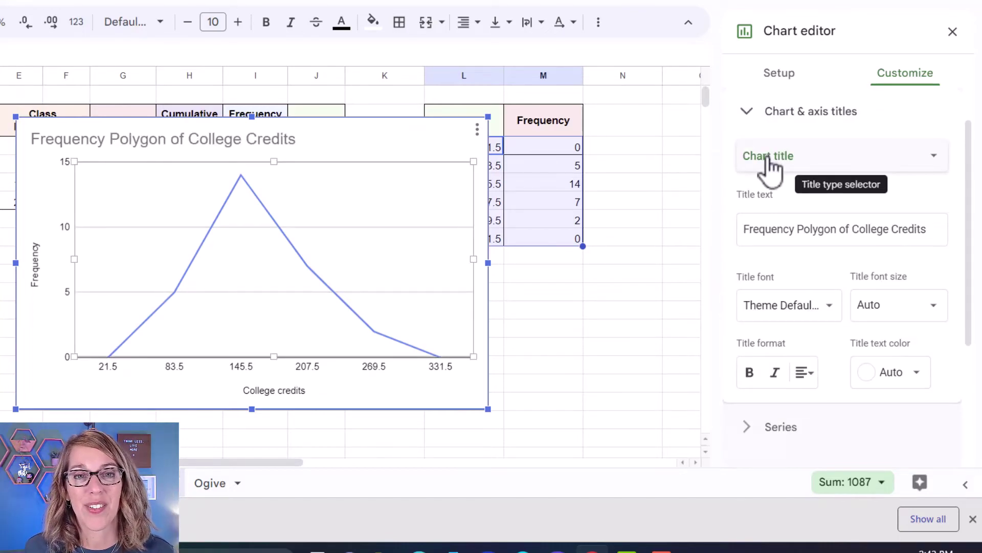
- Give the polygon's line series 7px point markers and turn on data labels
click(312, 274)
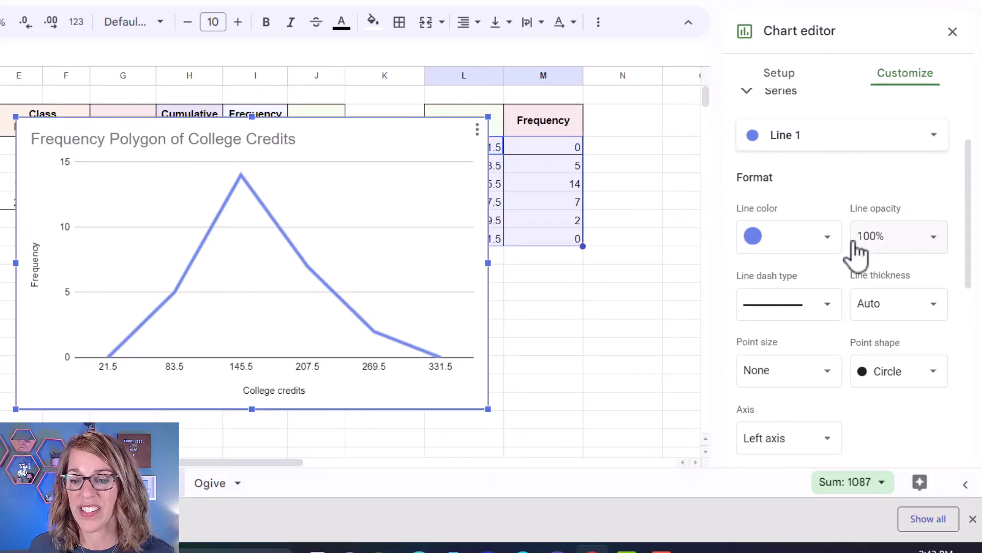
scroll(822, 289, down, 2)
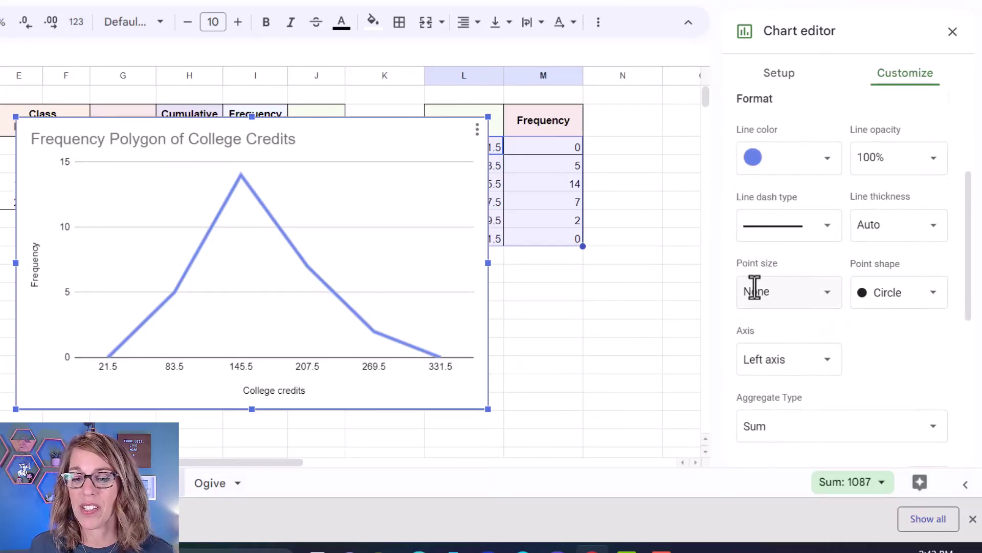
click(827, 295)
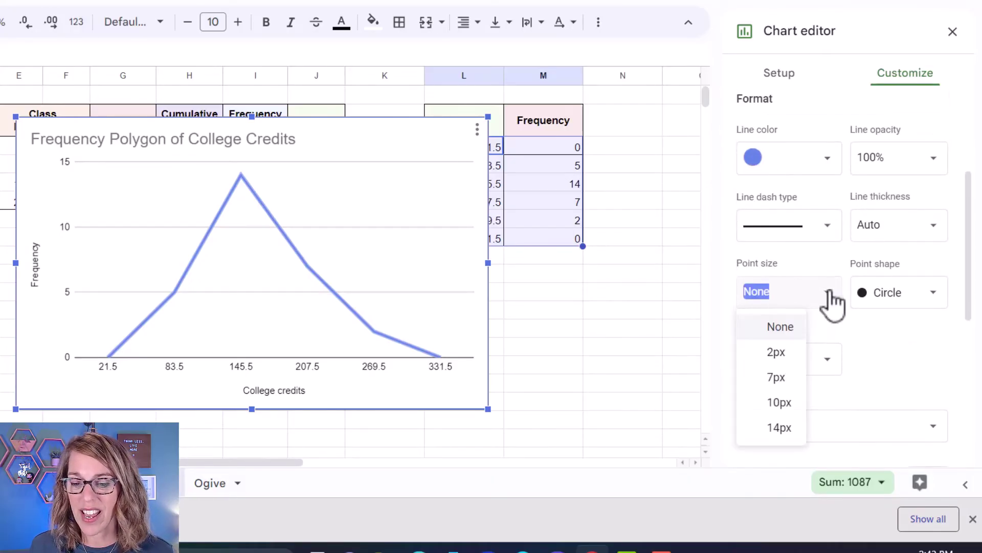
click(785, 380)
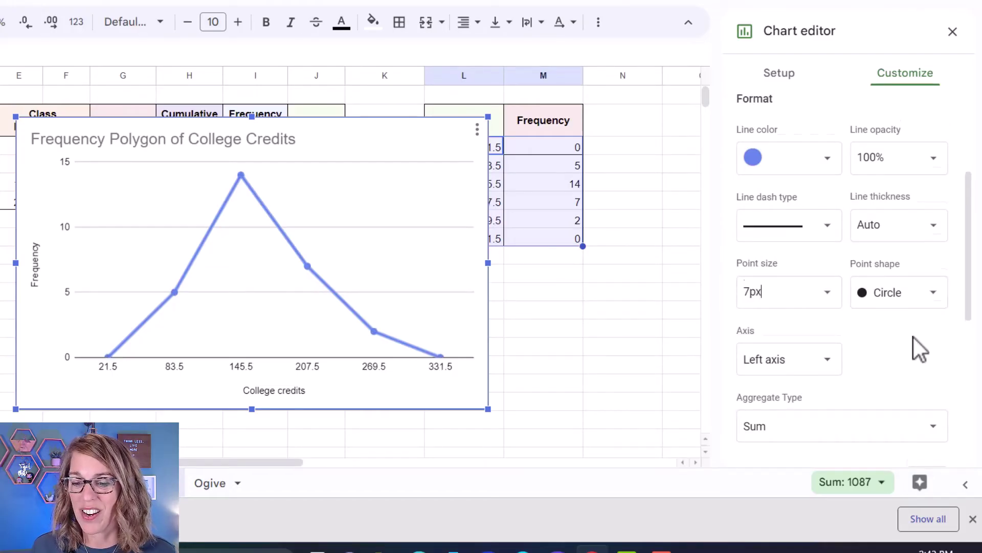
scroll(914, 337, down, 3)
scroll(916, 330, down, 2)
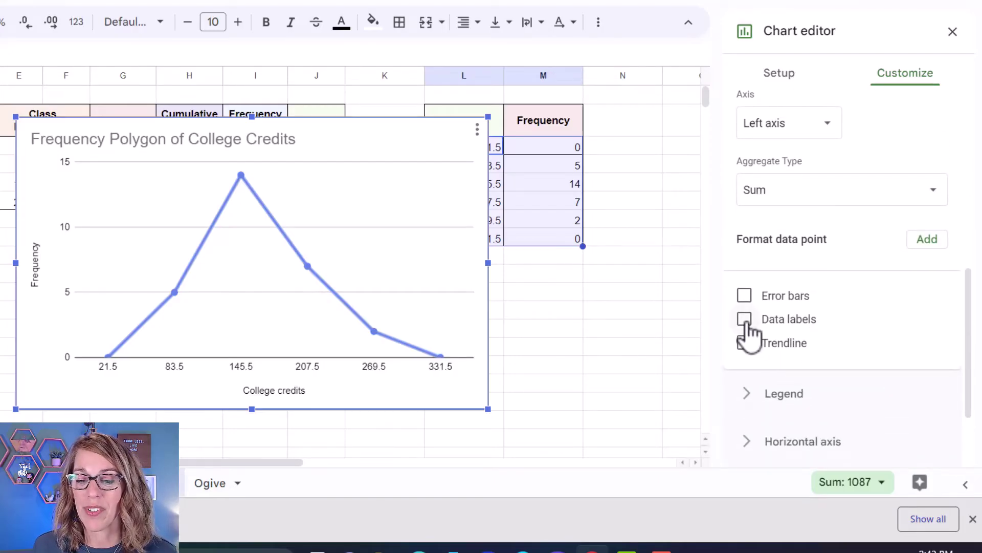
click(747, 322)
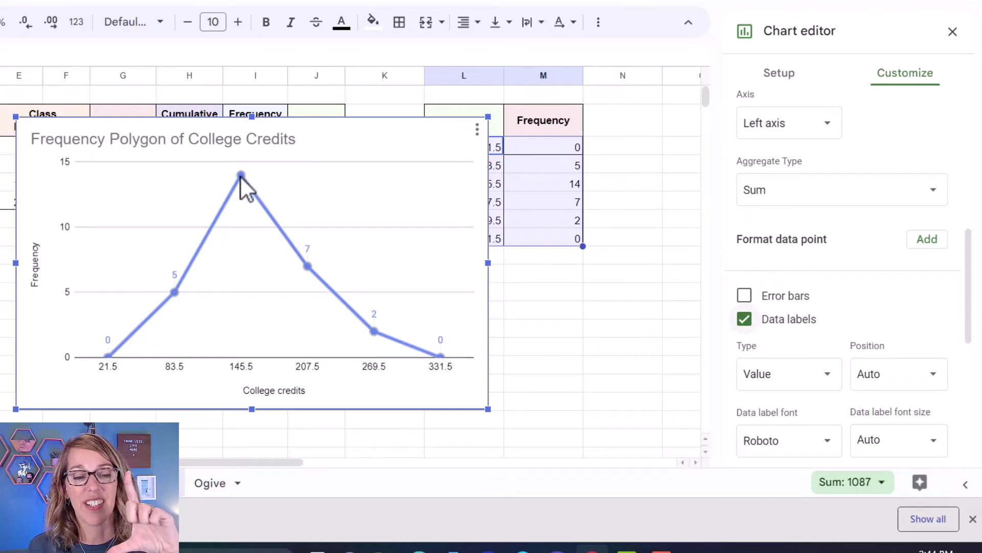
- Raise the frequency polygon's vertical axis maximum to 20
scroll(817, 330, down, 3)
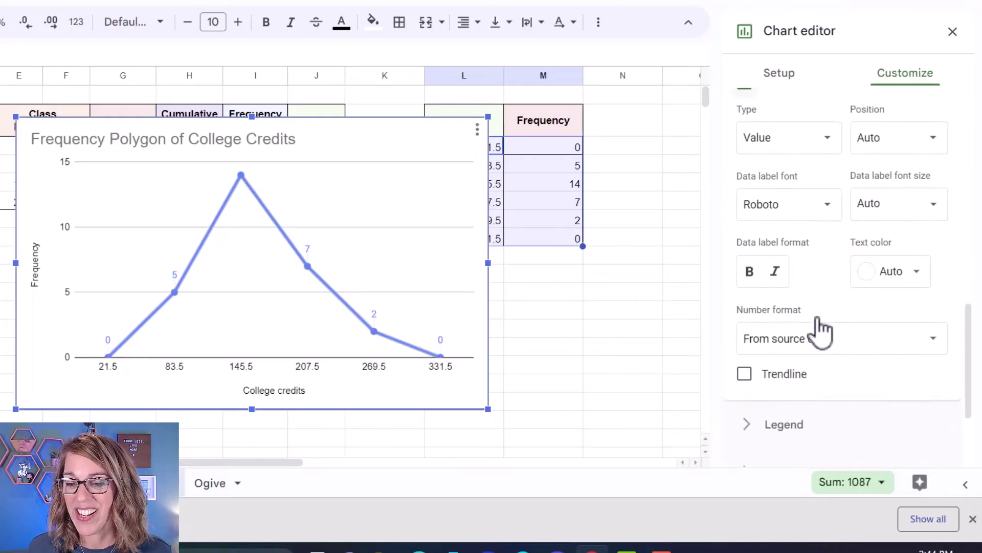
scroll(817, 330, down, 3)
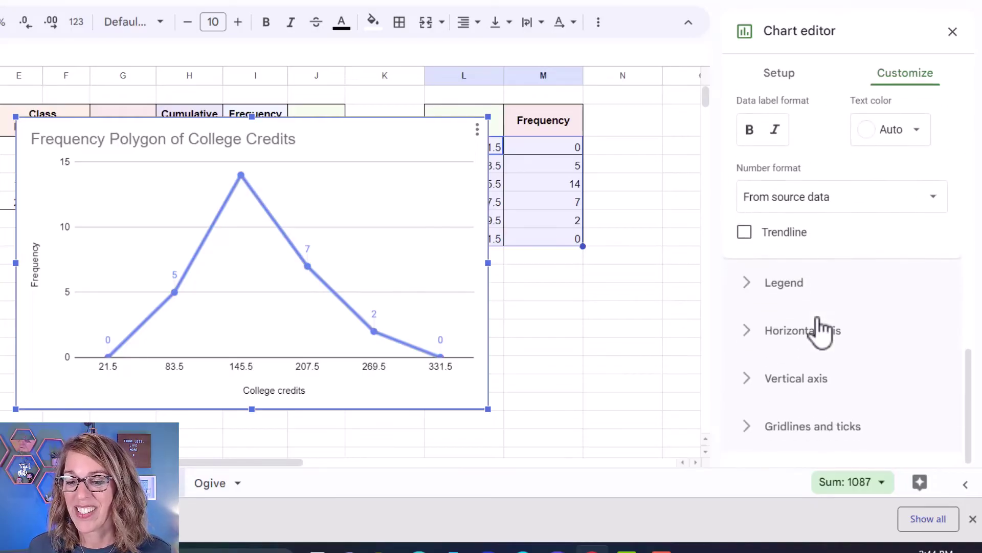
click(755, 381)
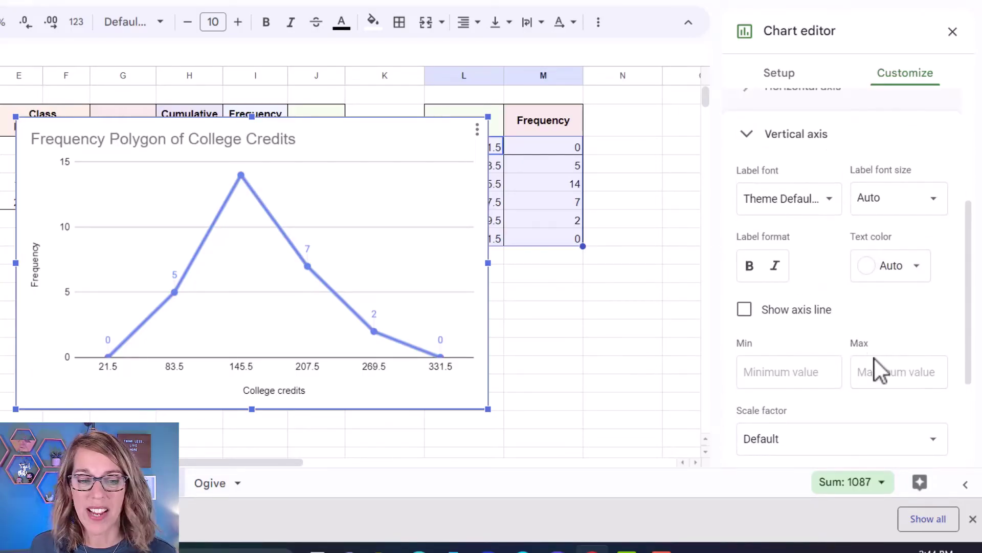
click(876, 372)
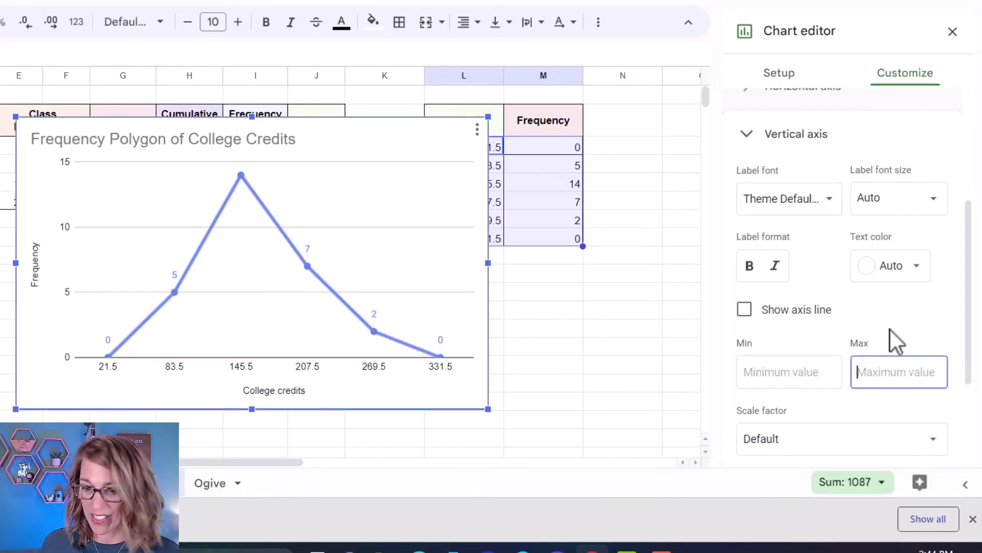
text(20)
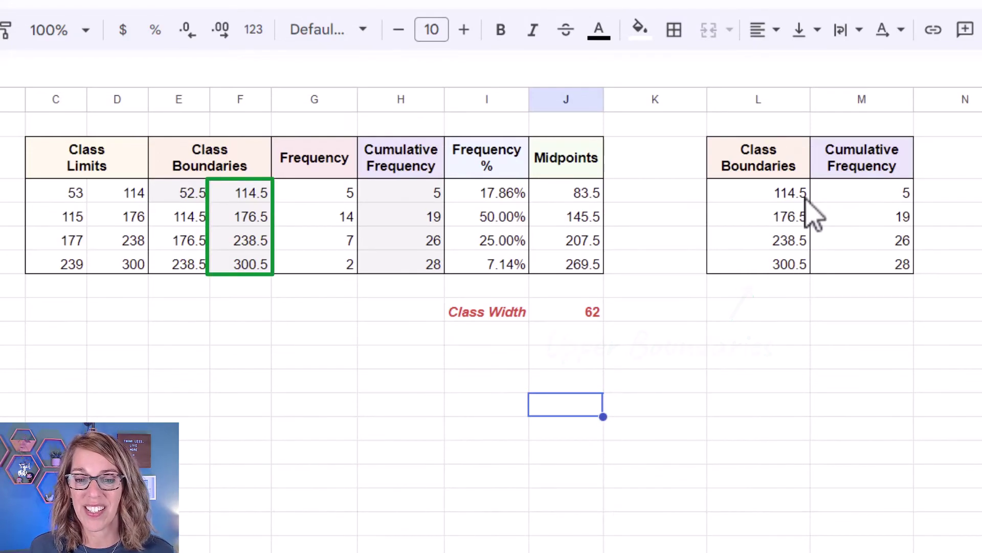
- Insert empty cells at L3:M3, shifting the cumulative table down one row
drag(766, 193, 851, 202)
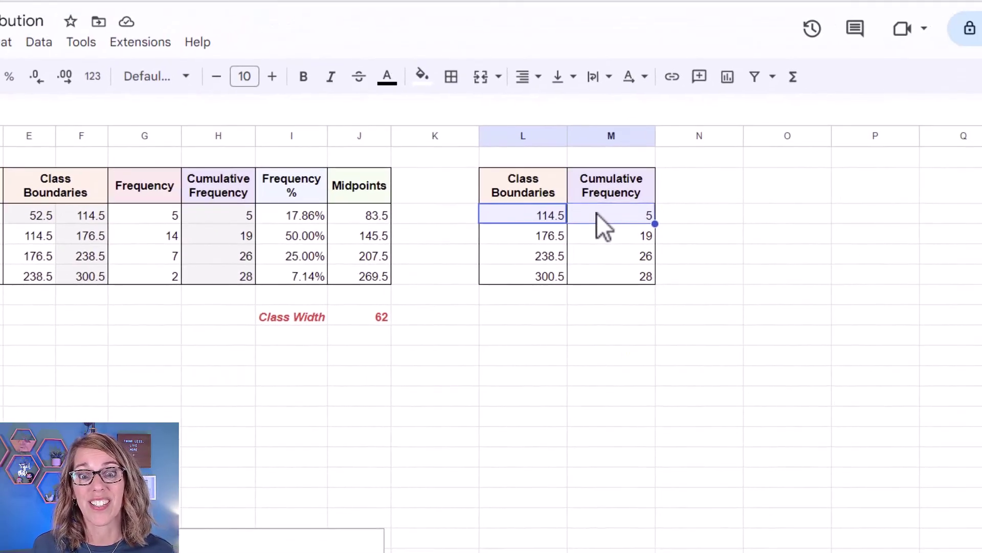
right_click(524, 216)
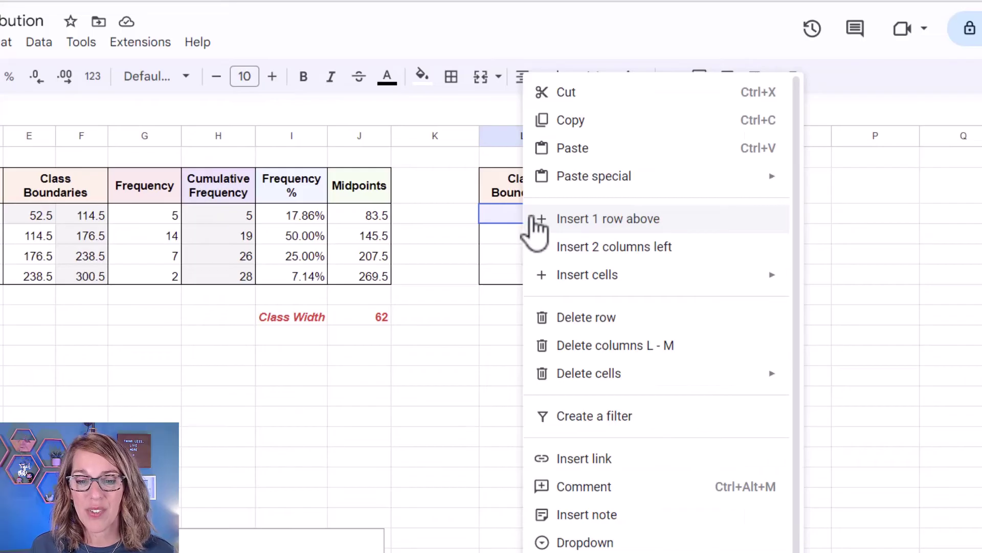
mouse_move(625, 282)
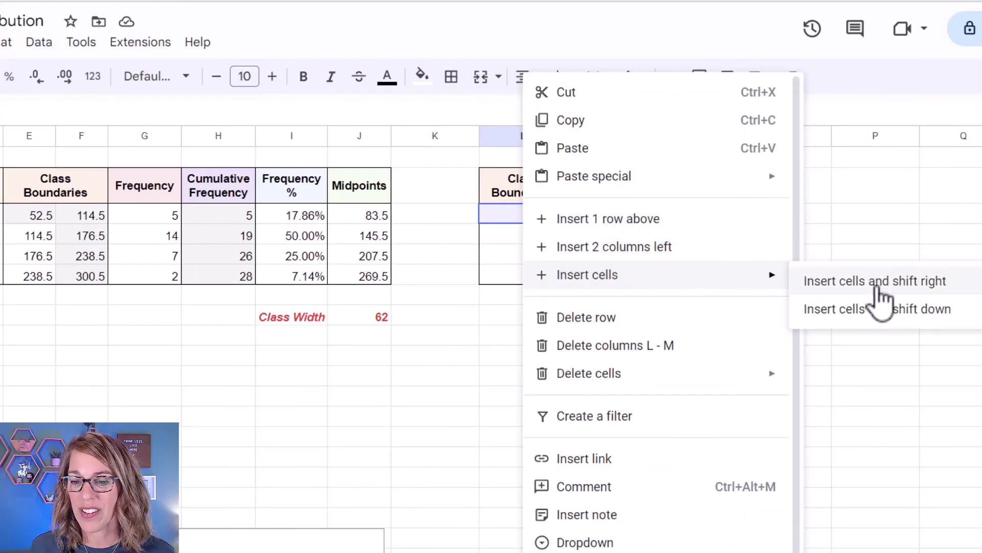
click(883, 310)
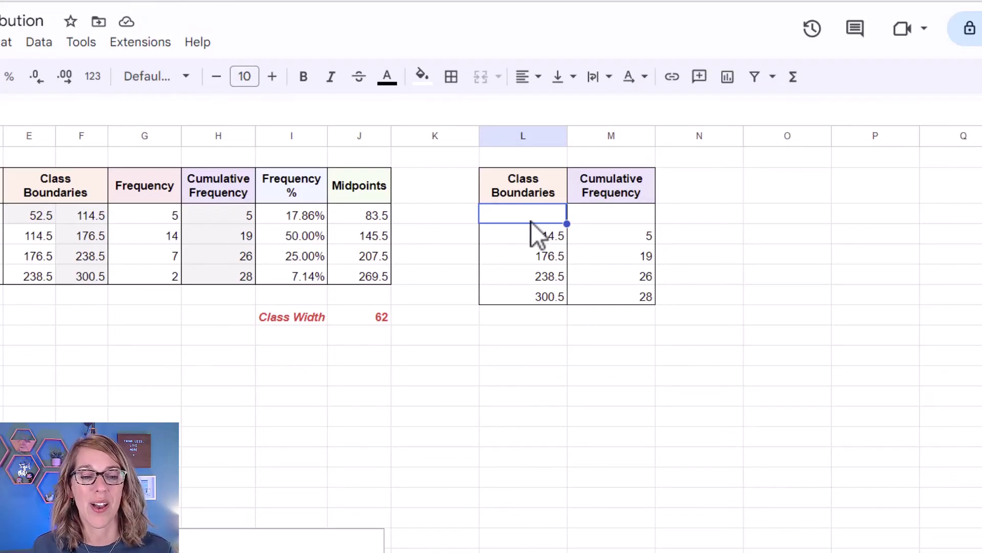
- Enter boundary 52.5 in L3 and cumulative frequency 0 in M3
click(35, 225)
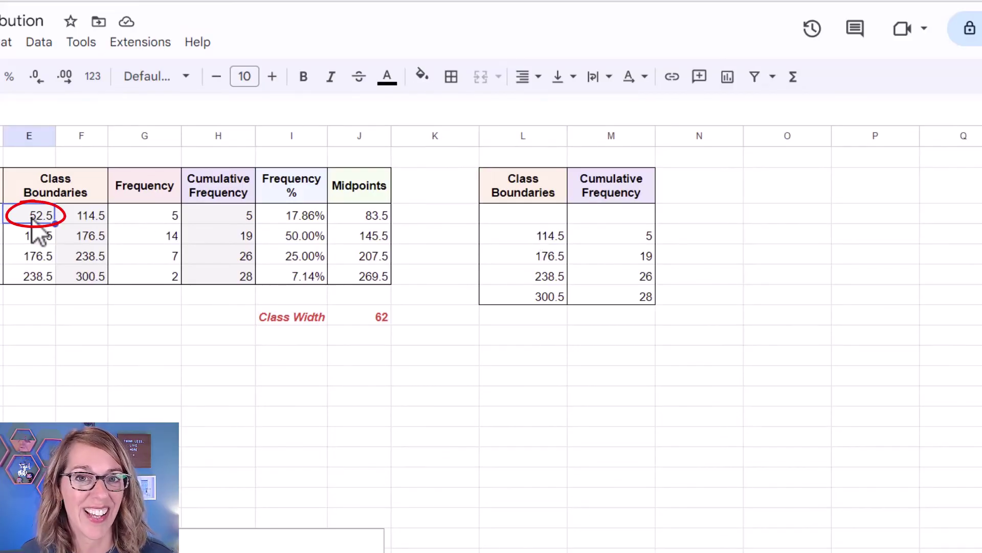
click(543, 212)
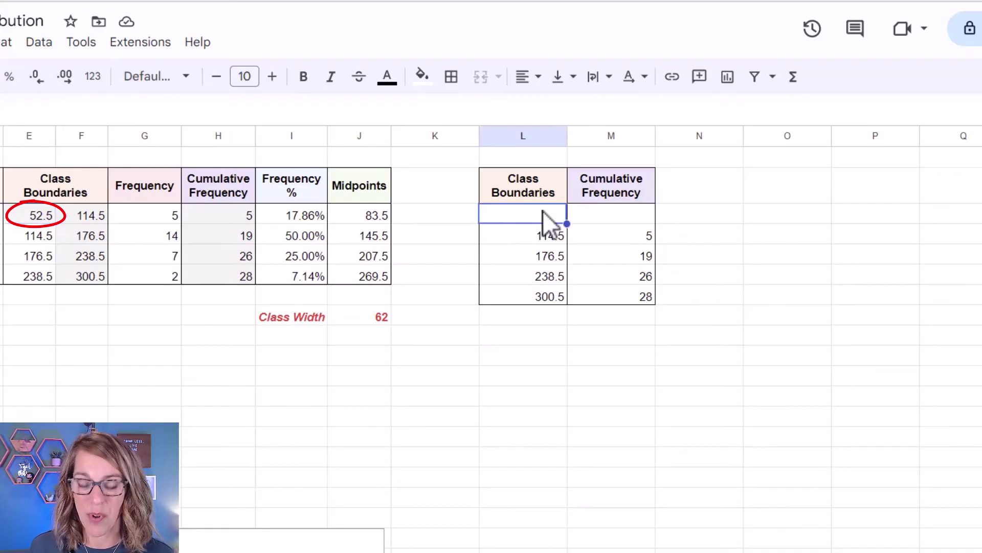
text(52.5)
key(Return)
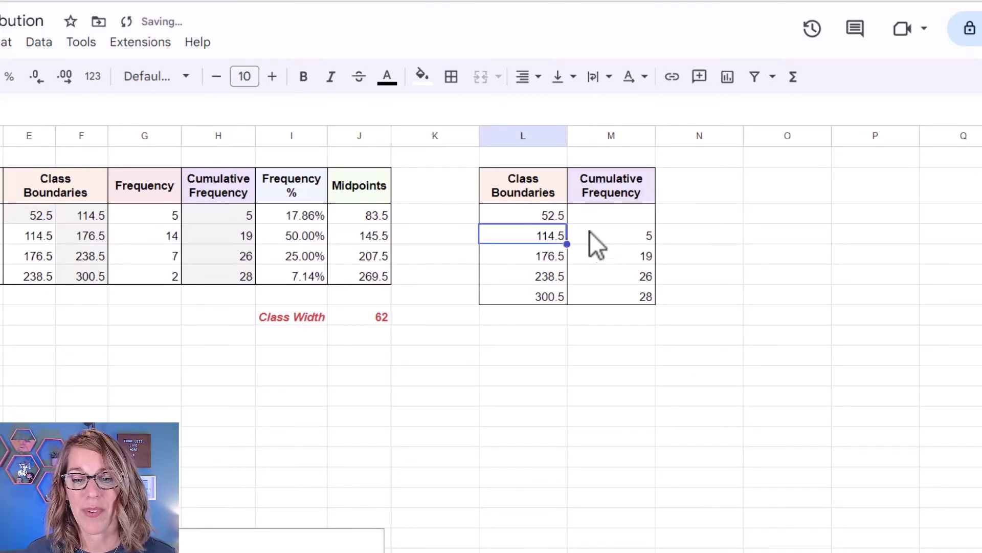
click(622, 212)
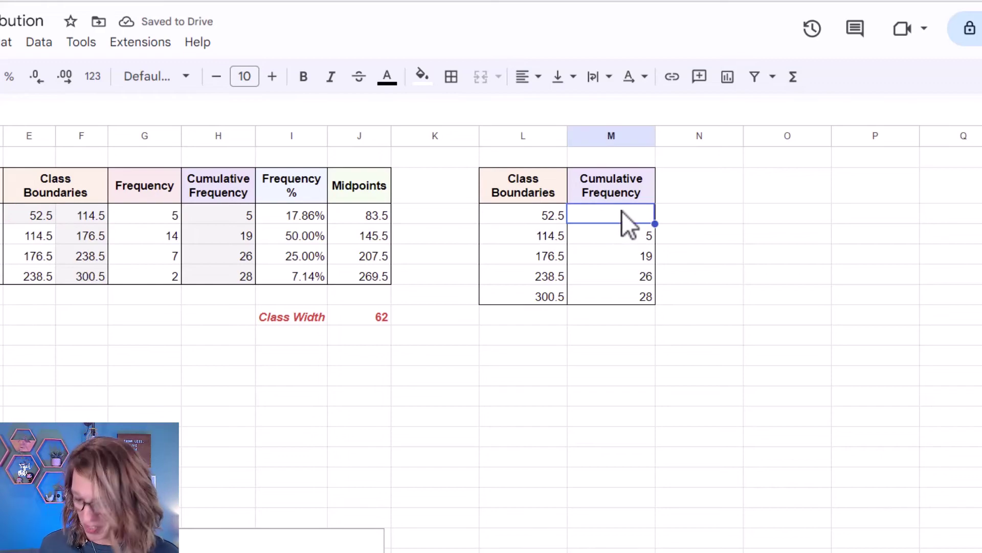
text(0)
key(Return)
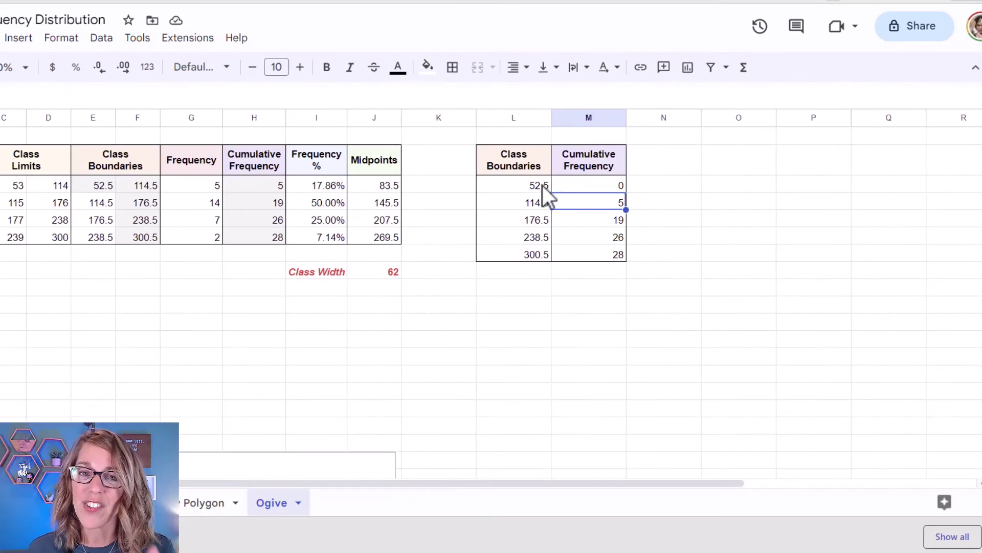
- Insert a line chart of L3:M7 with an aggregated x-axis labelled 52.5 to 300.5
drag(502, 188, 602, 253)
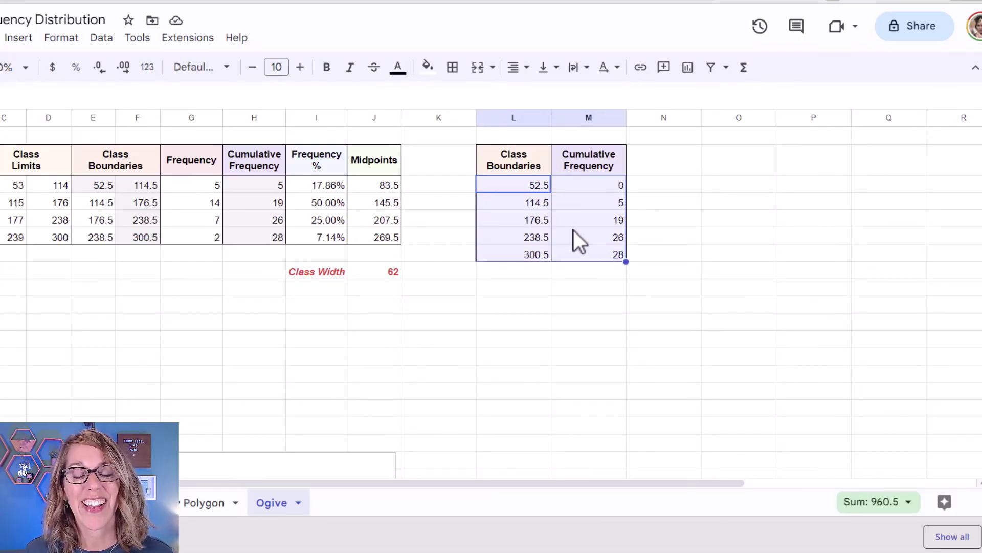
click(19, 38)
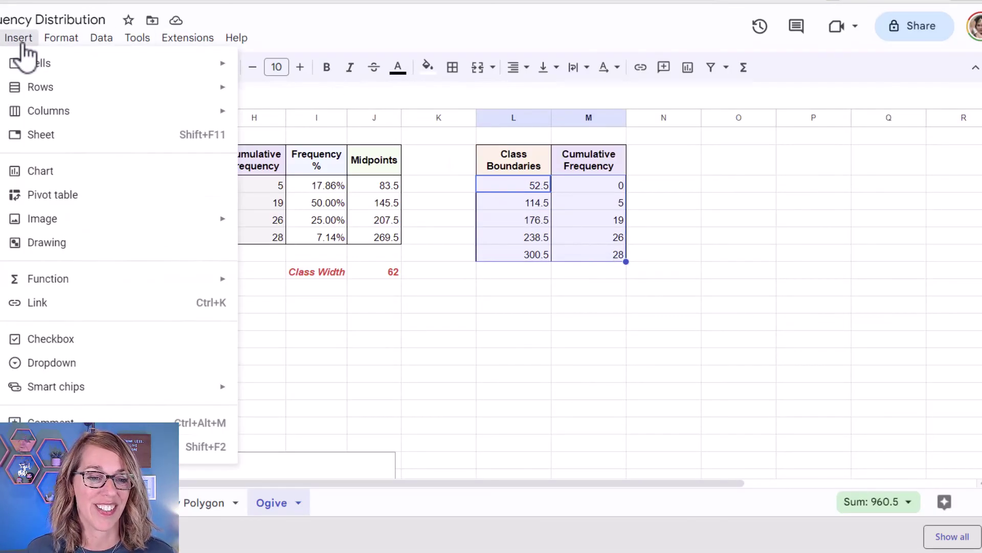
click(62, 172)
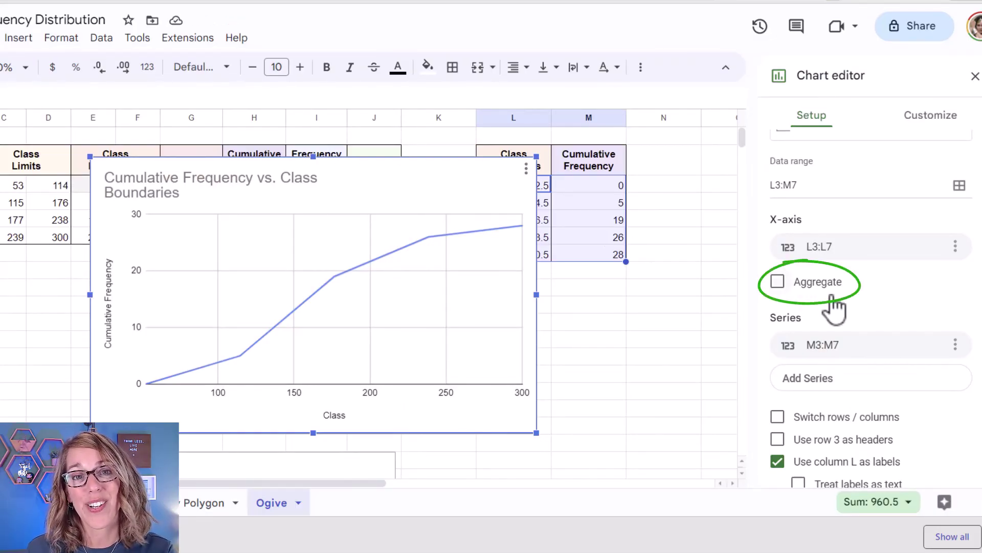
click(777, 283)
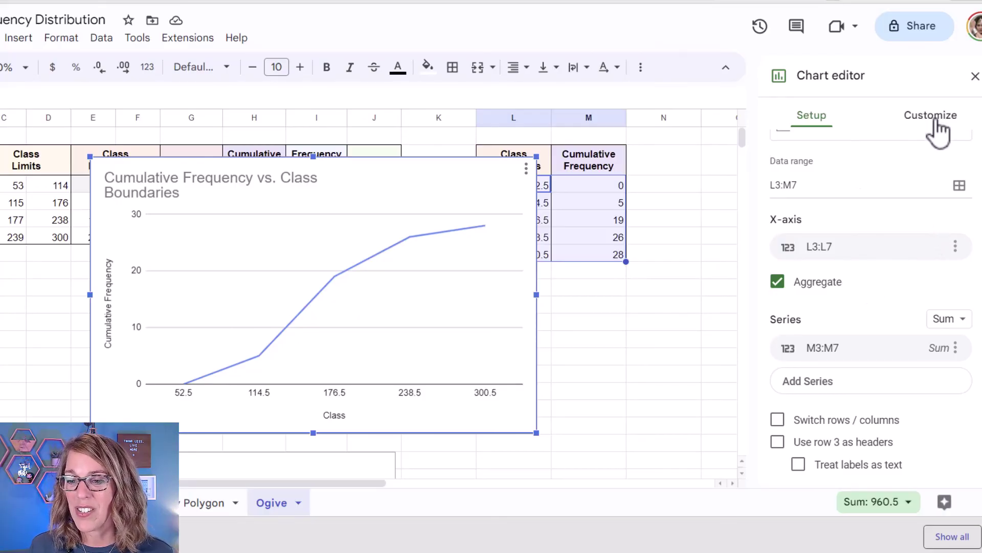
click(936, 119)
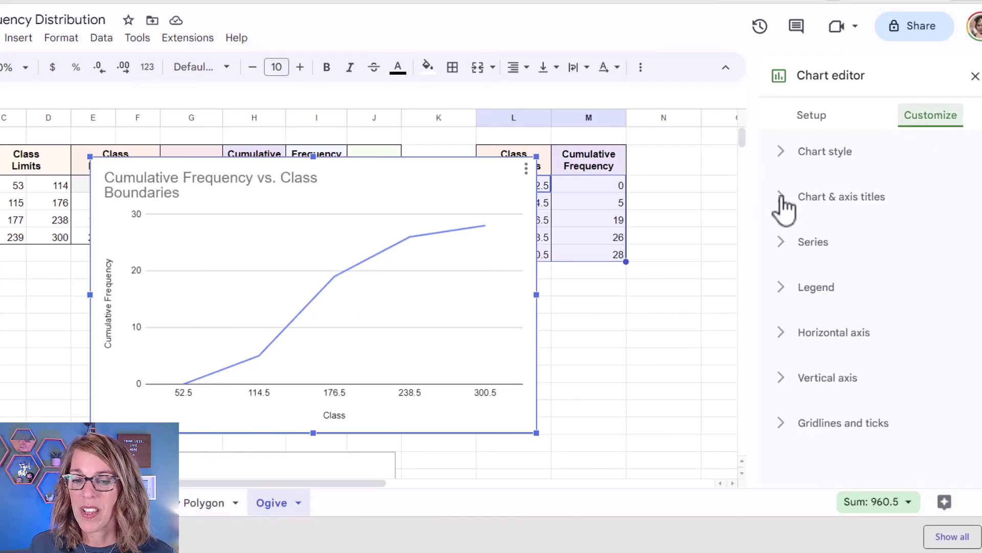
- Set the chart title to 'Ogive of College Credits' and the x-axis title to 'College Credits'
click(203, 187)
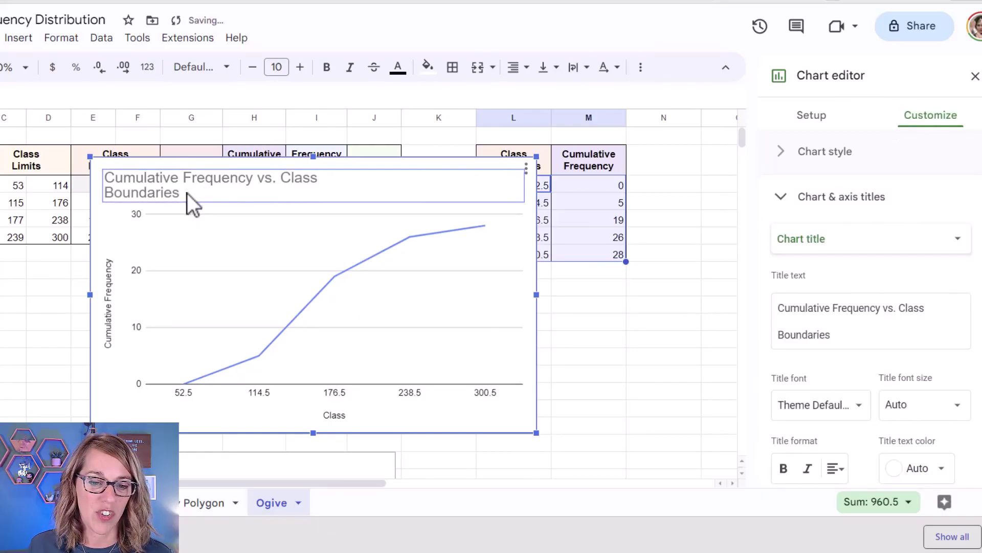
double_click(184, 187)
text(O)
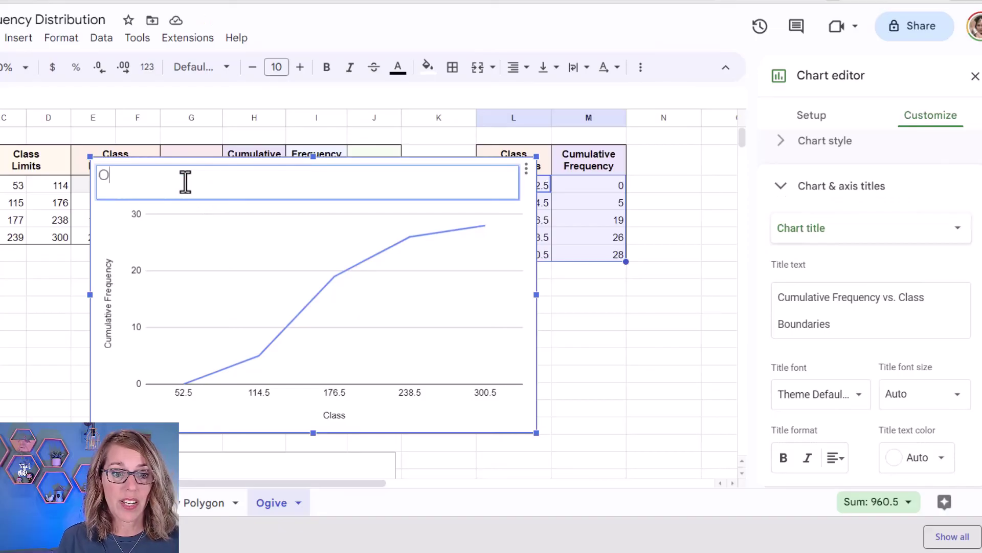
text(give of Colle)
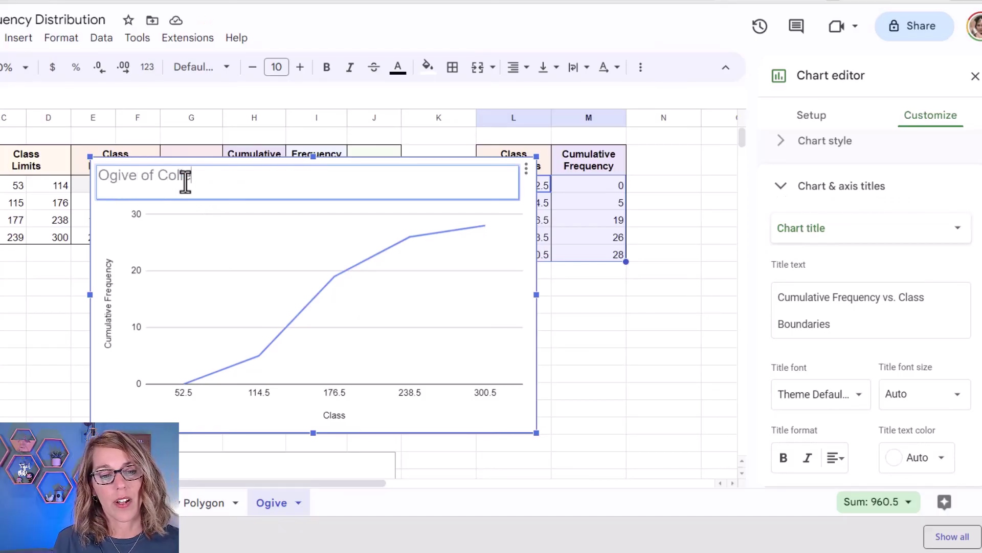
text(ge Credits)
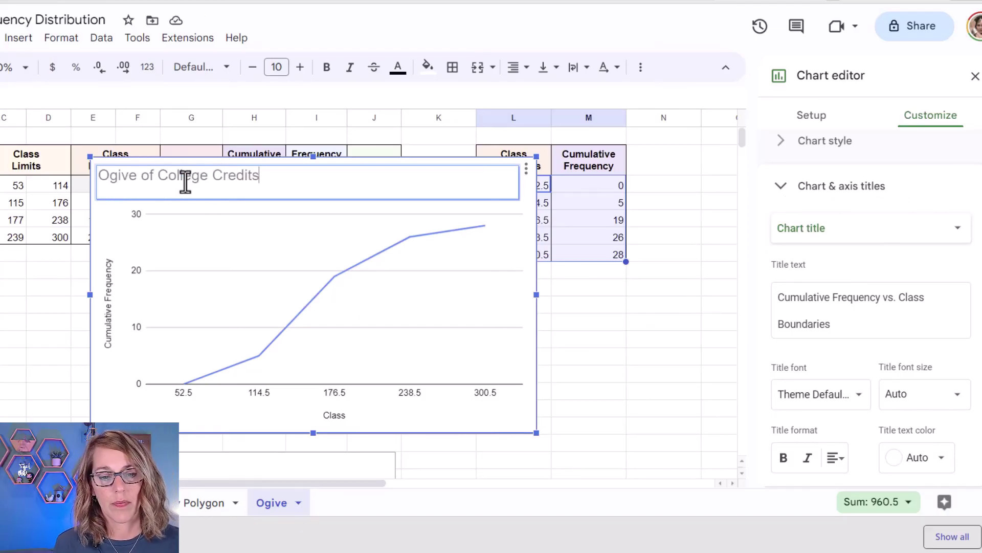
click(337, 415)
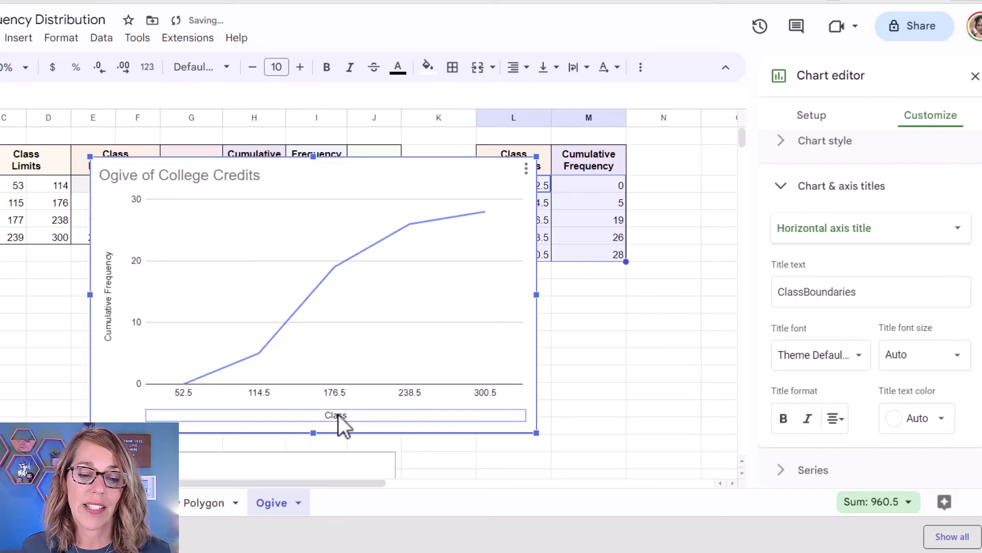
click(339, 414)
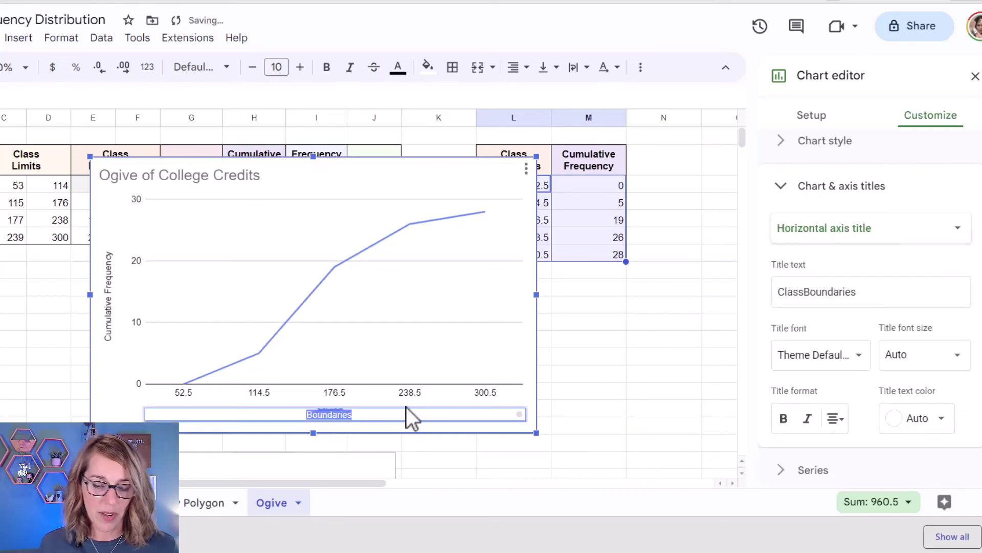
text(Co)
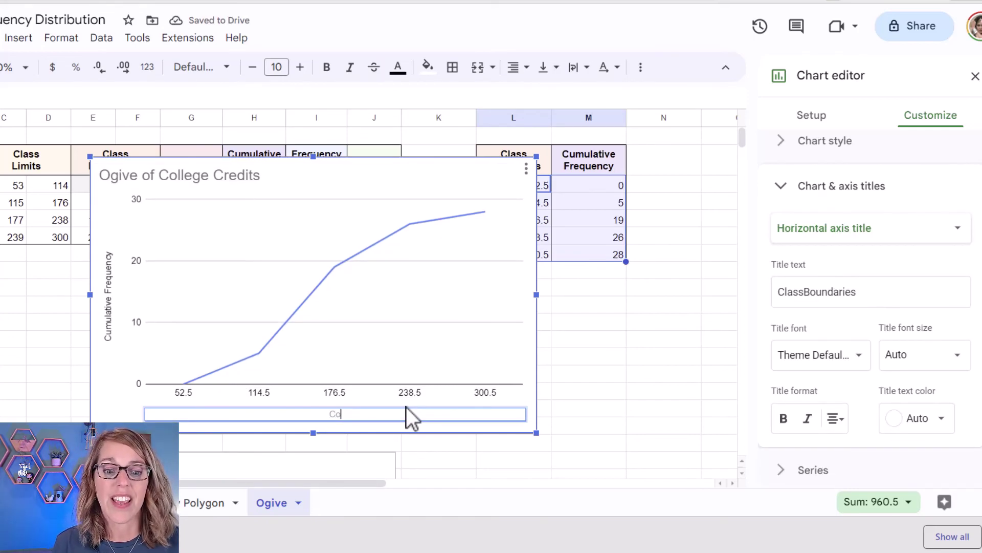
text(llege Credits)
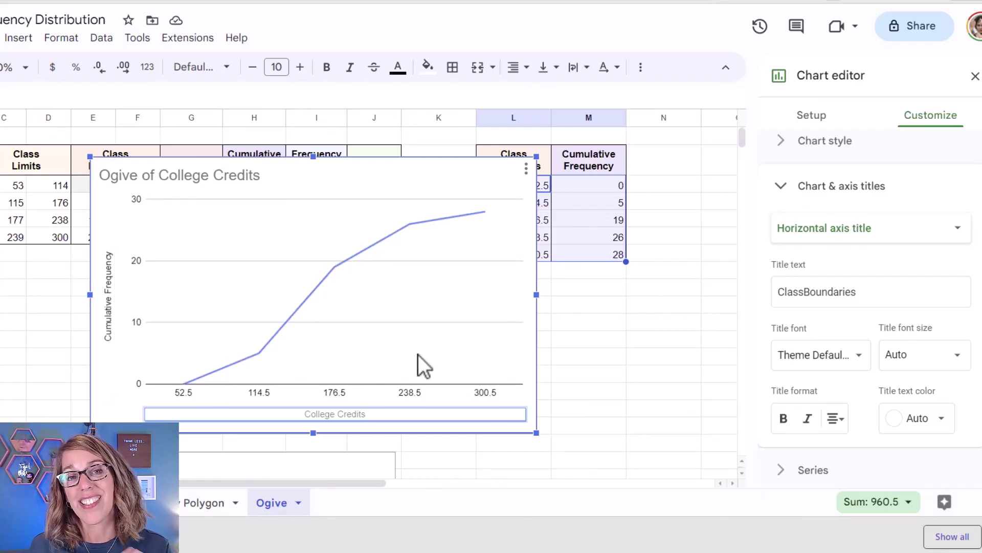
- Give the ogive series 7px point markers and data labels
click(779, 475)
scroll(878, 301, down, 5)
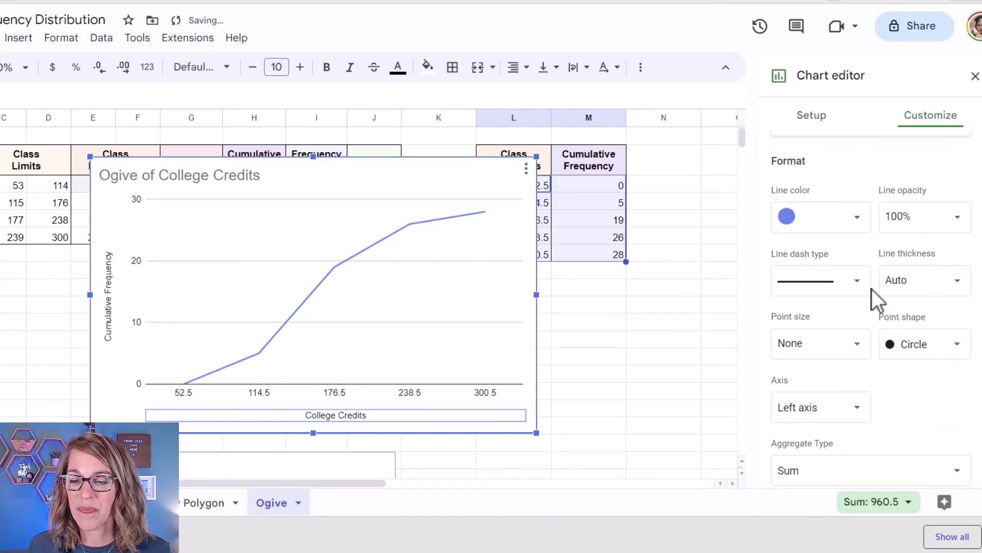
click(858, 269)
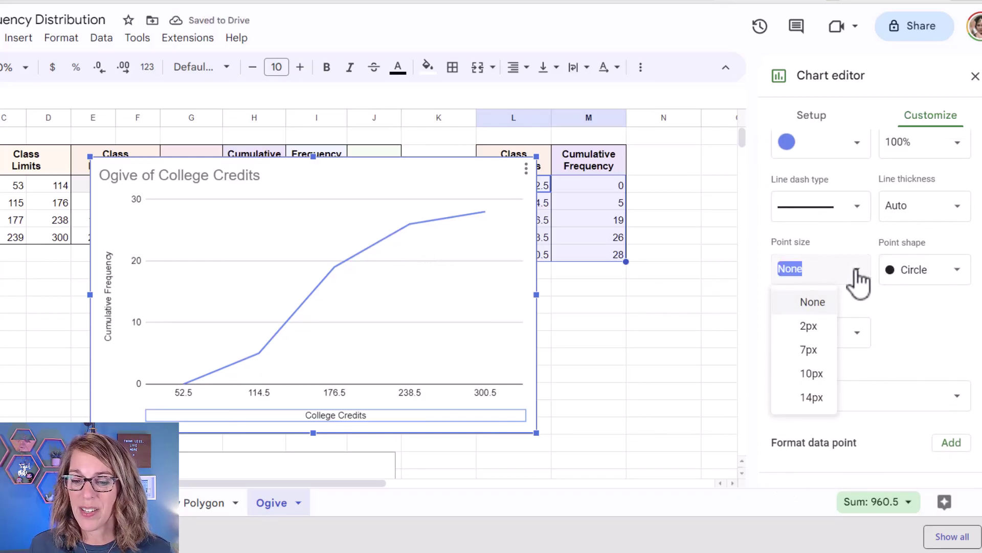
click(819, 350)
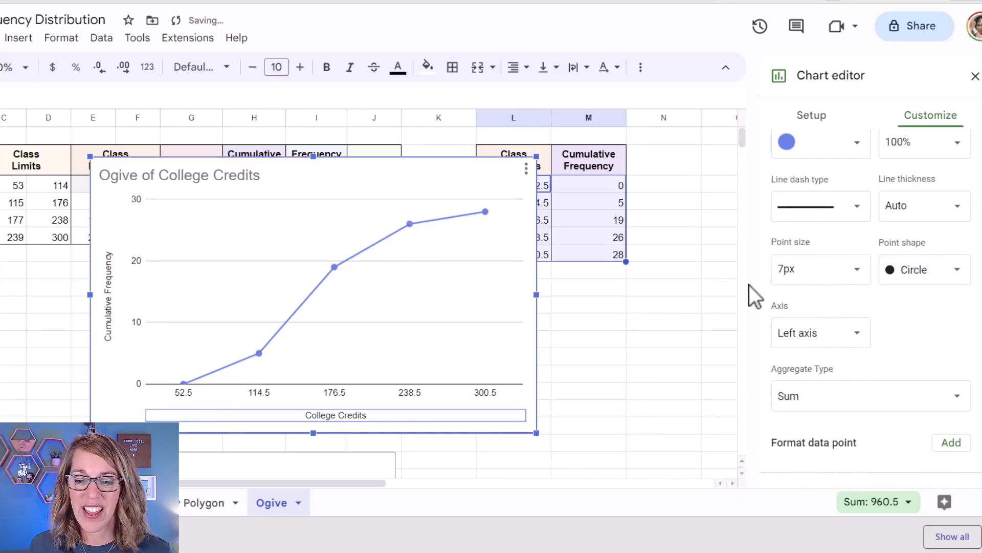
scroll(936, 359, down, 3)
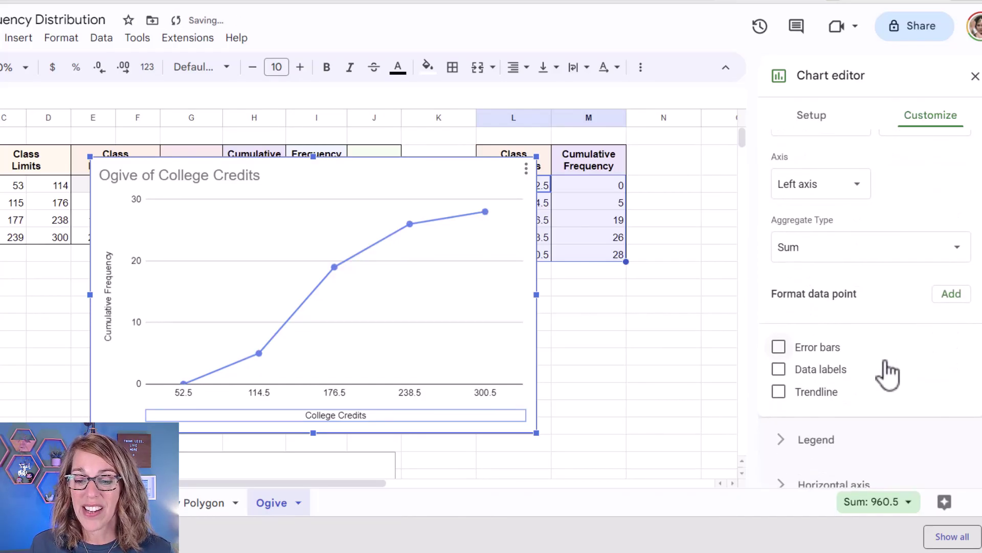
click(779, 370)
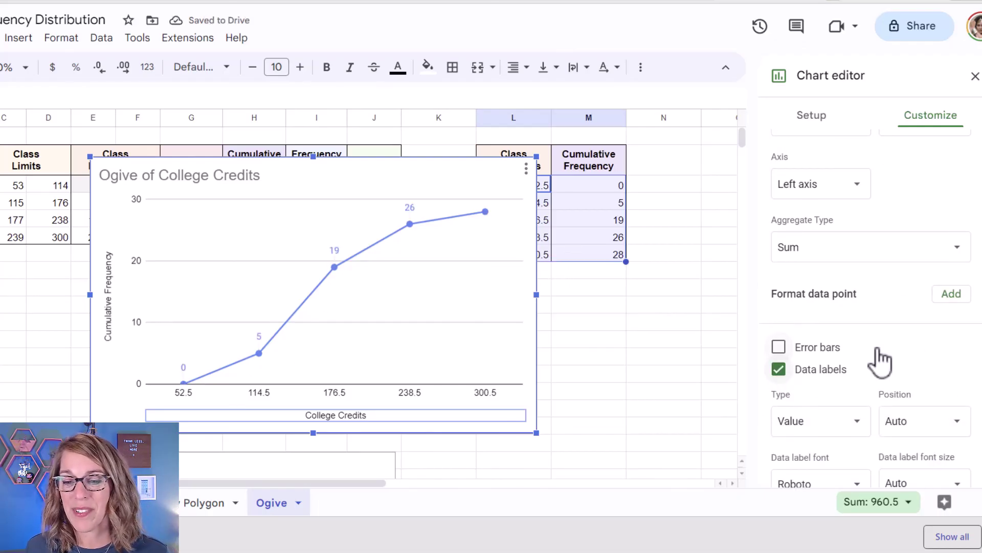
- Set the ogive's vertical axis maximum to 40
scroll(881, 358, down, 7)
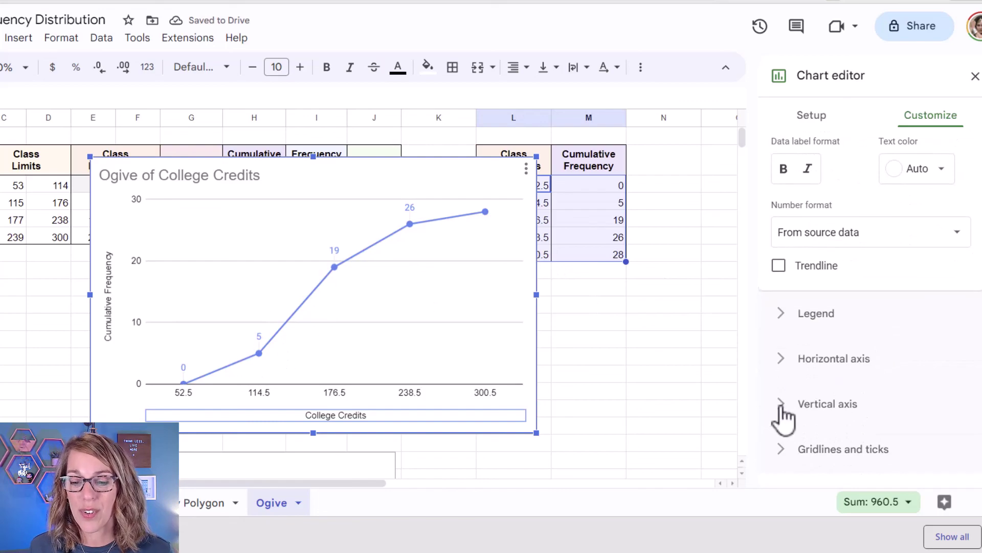
click(781, 404)
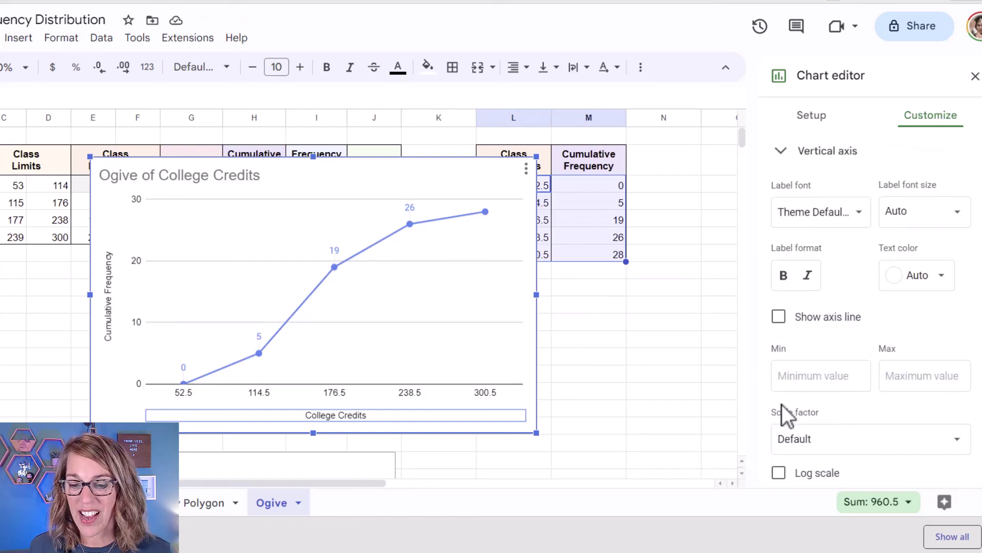
click(903, 375)
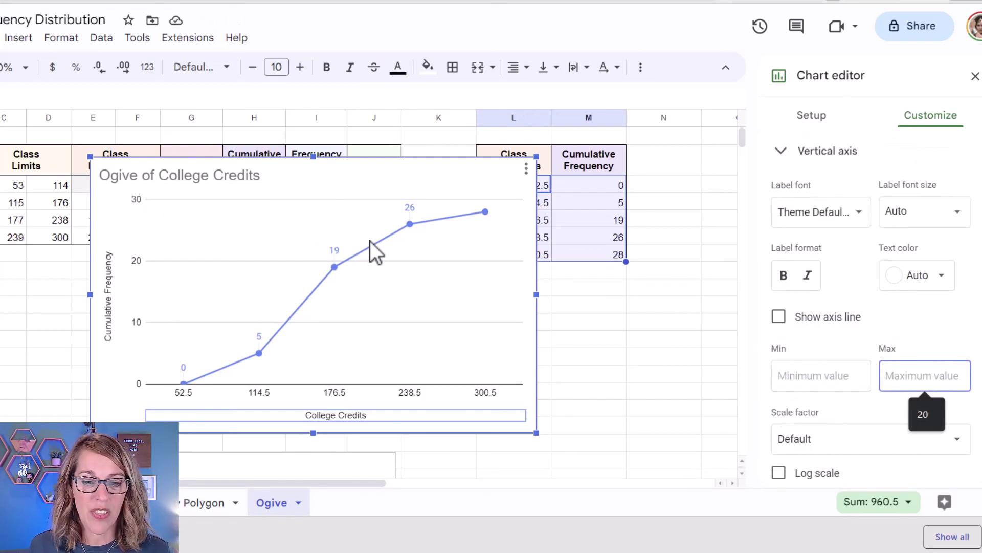
text(40)
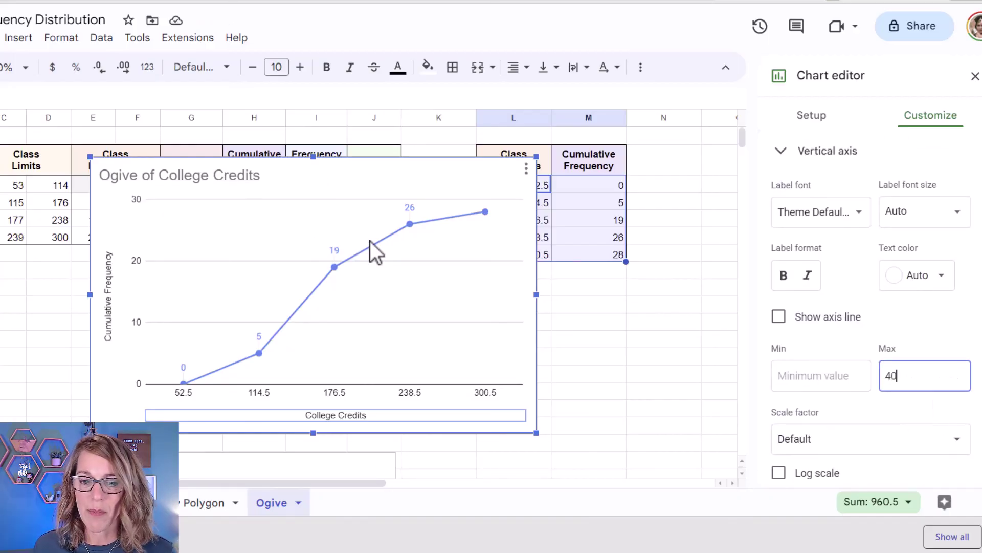